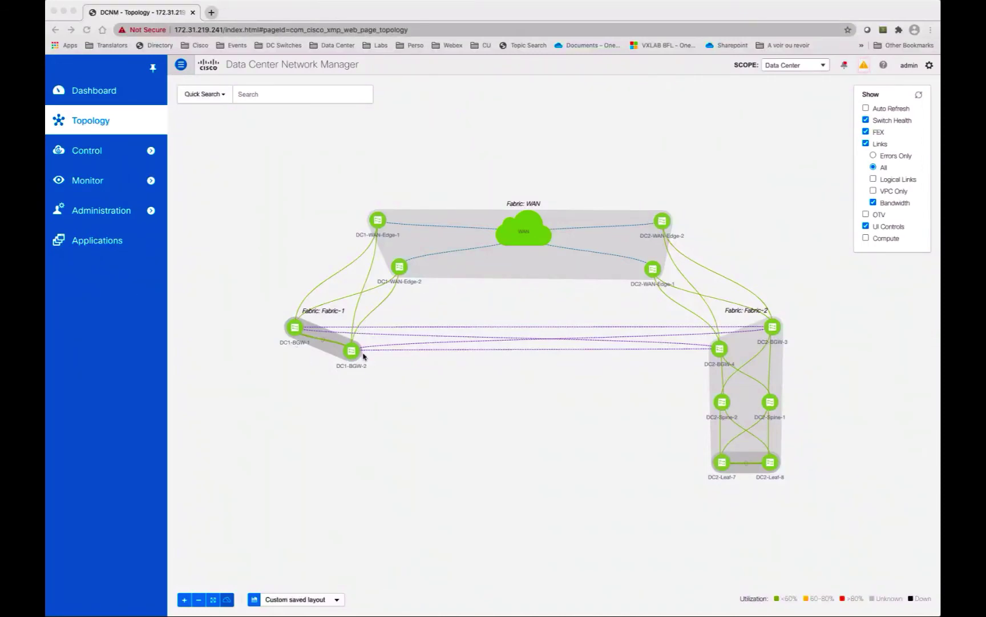
Step: Create the Classic_LAN fabric from the LAN_Classic template, reviewing the Advanced and Resources tabs before saving
{"action": "mouse_move", "coordinate": [109, 154]}
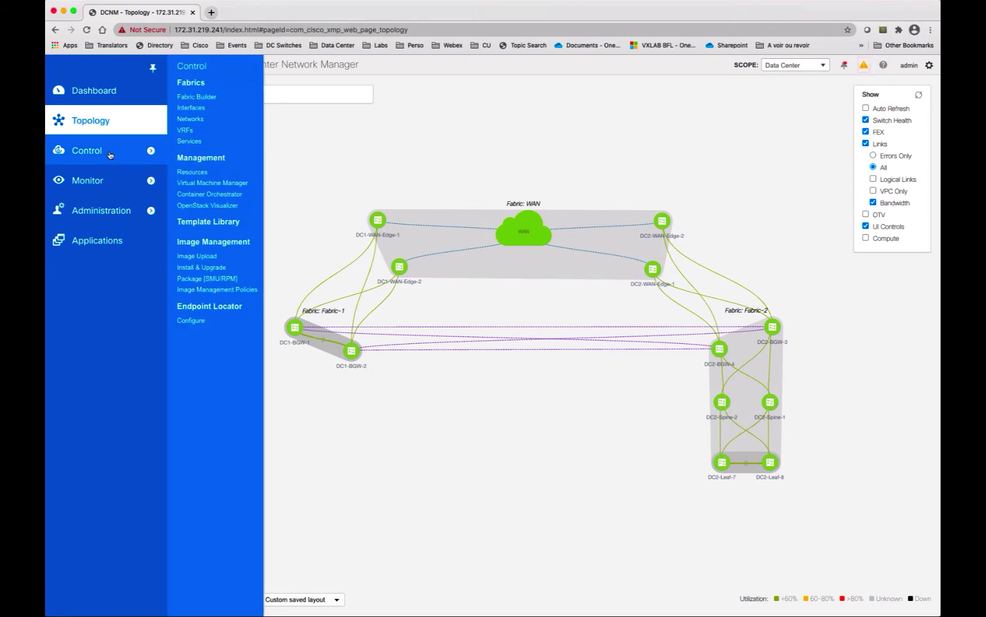
{"action": "left_click", "coordinate": [205, 99]}
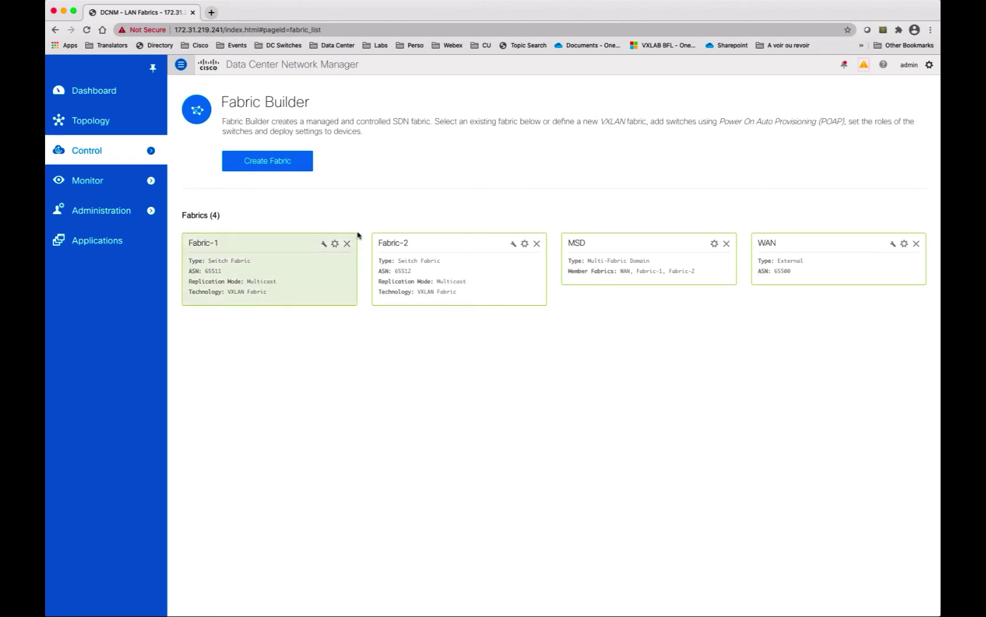
{"action": "left_click", "coordinate": [280, 163]}
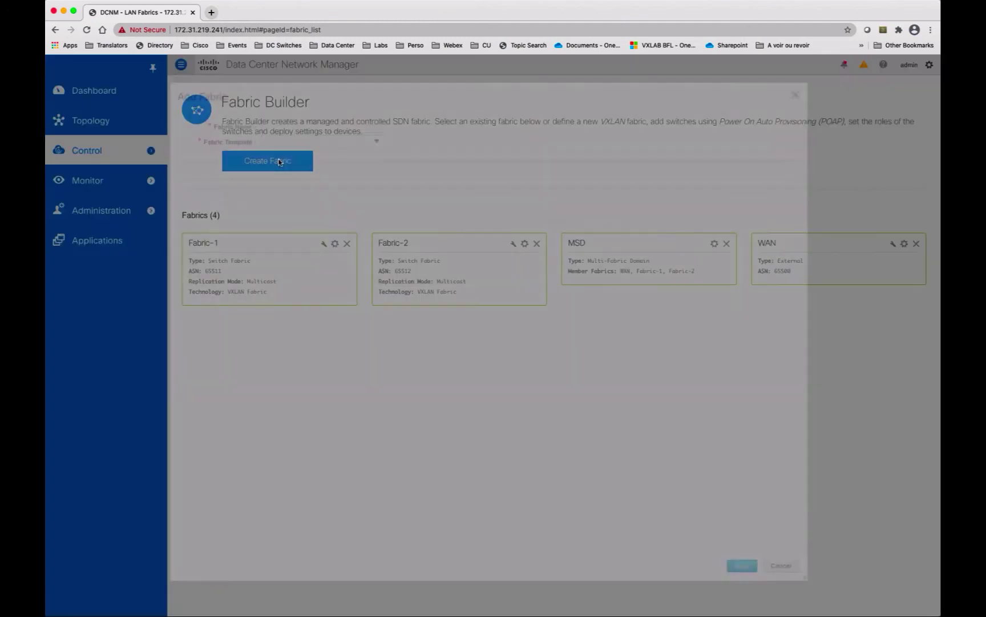
{"action": "left_click", "coordinate": [378, 143]}
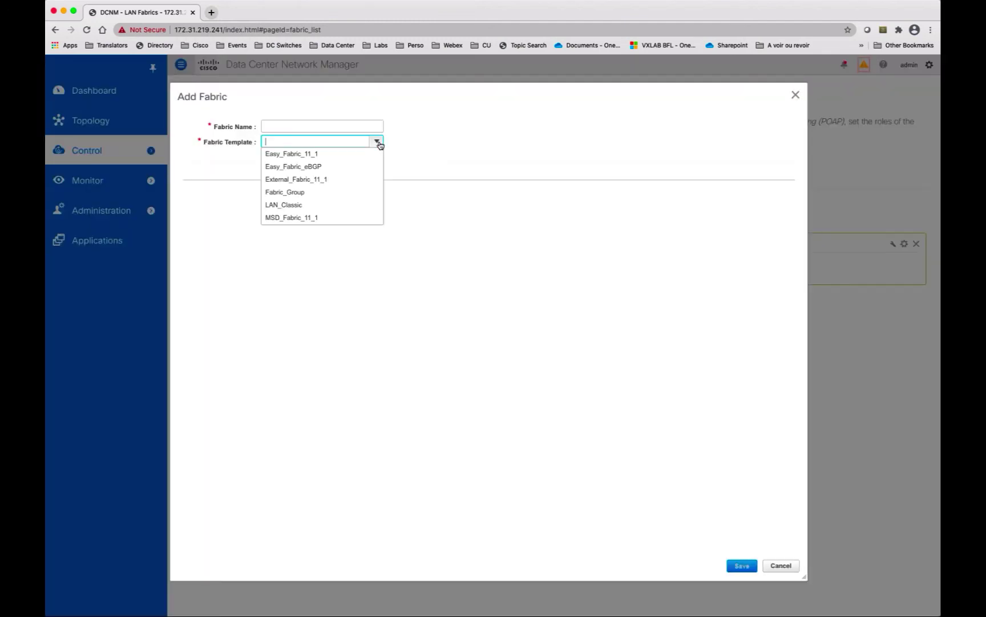
{"action": "left_click", "coordinate": [306, 206]}
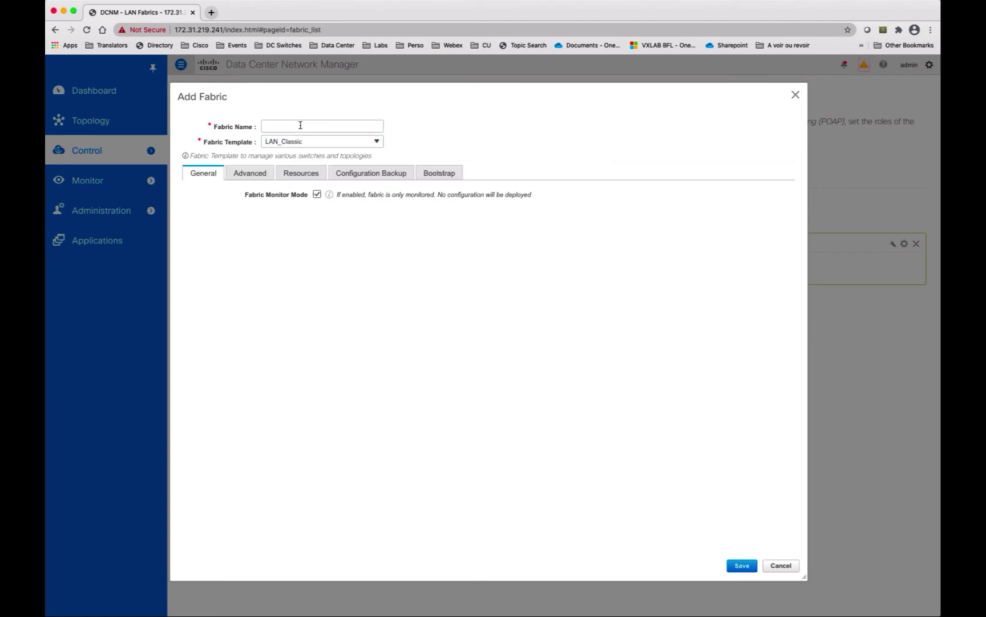
{"action": "left_click", "coordinate": [302, 127]}
{"action": "type", "text": "Classic_LAN"}
{"action": "left_click", "coordinate": [317, 195]}
{"action": "left_click", "coordinate": [262, 179]}
{"action": "left_click", "coordinate": [296, 179]}
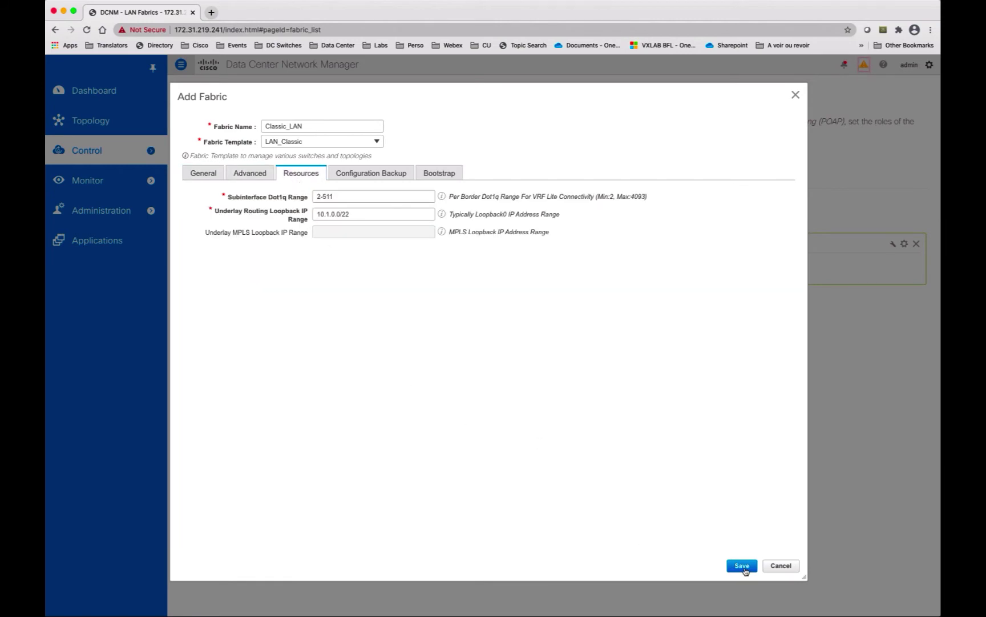
{"action": "left_click", "coordinate": [742, 566]}
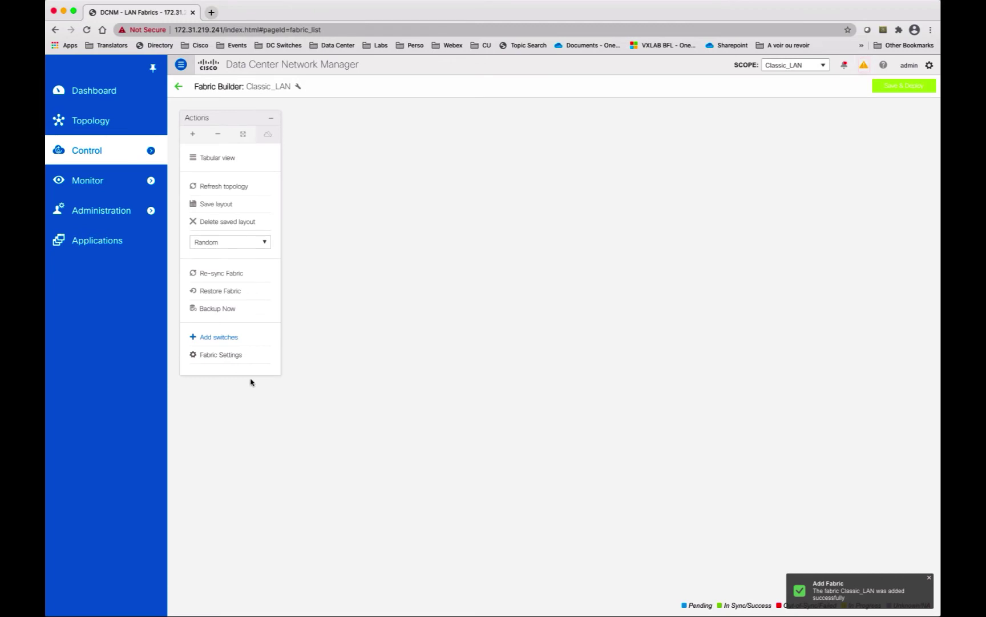
Step: Discover switches from seed 172.31.216.188 using the switch login credentials
{"action": "left_click", "coordinate": [223, 337]}
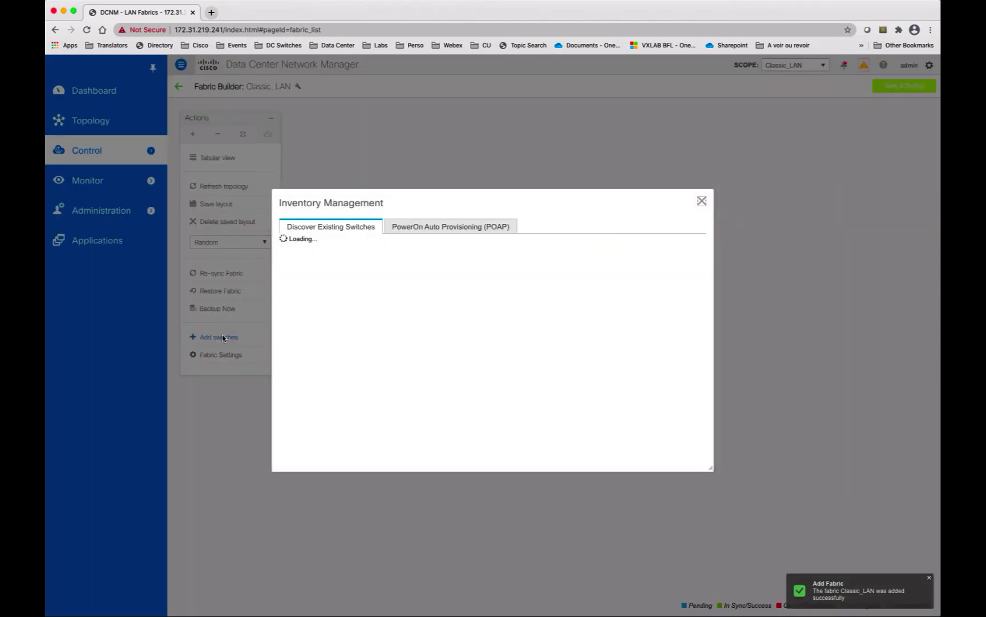
{"action": "right_click", "coordinate": [388, 279]}
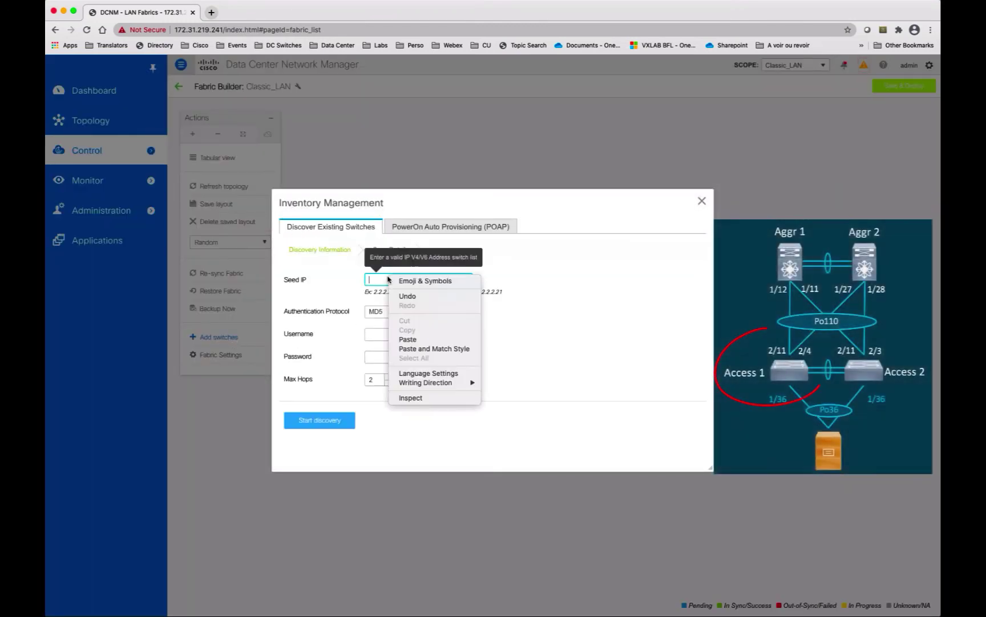
{"action": "left_click", "coordinate": [415, 339]}
{"action": "left_click", "coordinate": [395, 335]}
{"action": "type", "text": "admin"}
{"action": "key", "text": "Tab"}
{"action": "type", "text": "***"}
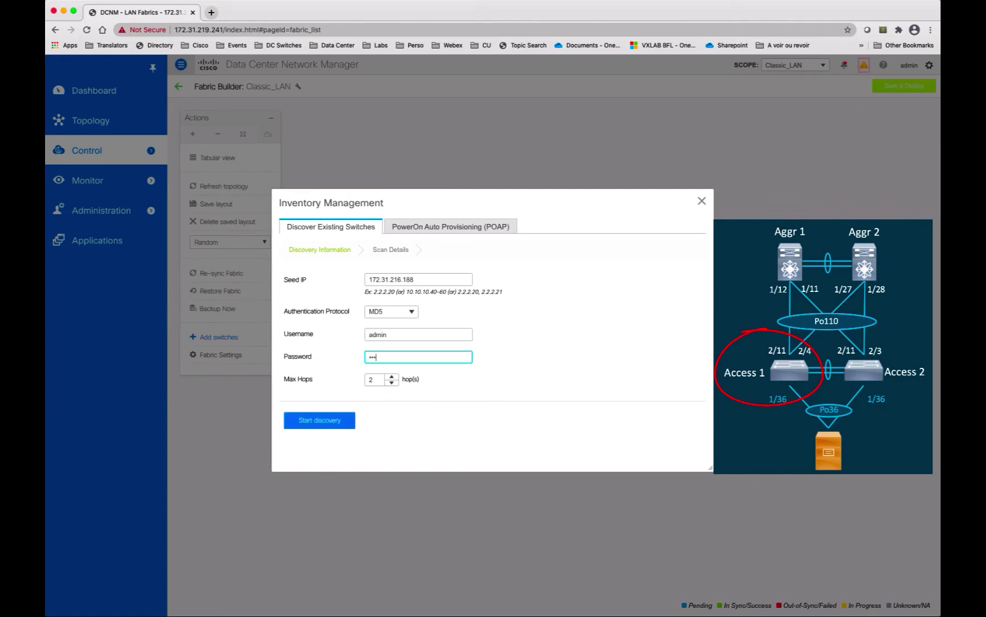
{"action": "left_click", "coordinate": [335, 420]}
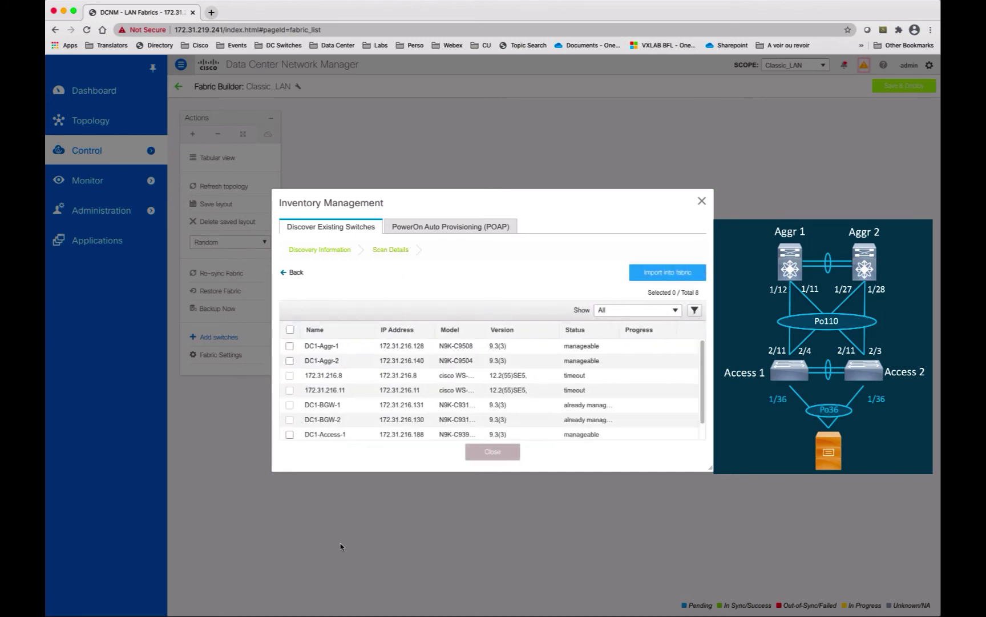
Step: Import DC1-Aggr-1, DC1-Aggr-2, DC1-Access-1 and DC1-Access-2 into the fabric
{"action": "left_click", "coordinate": [591, 330]}
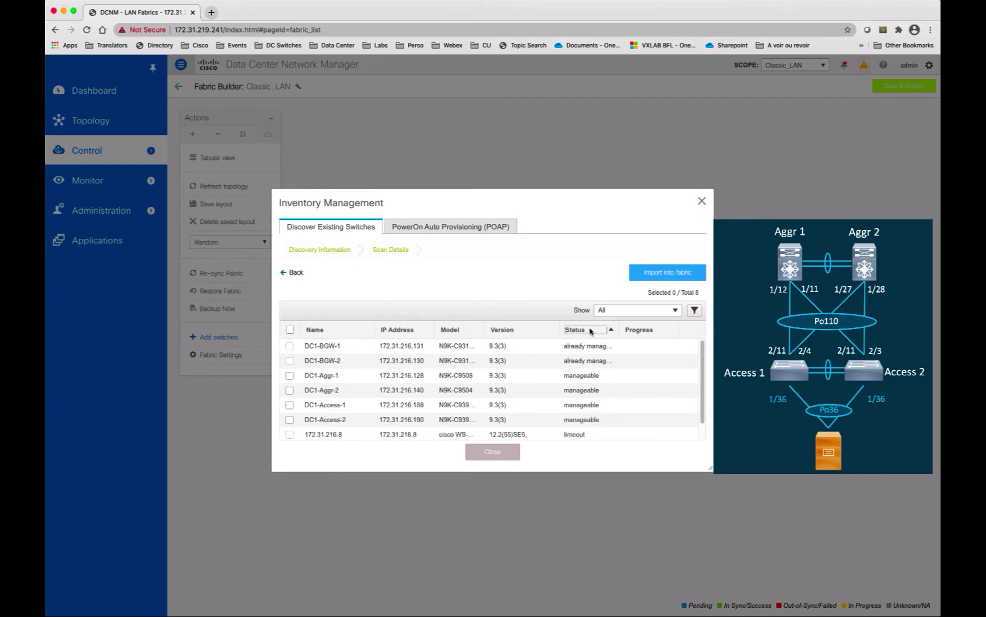
{"action": "left_click", "coordinate": [592, 330]}
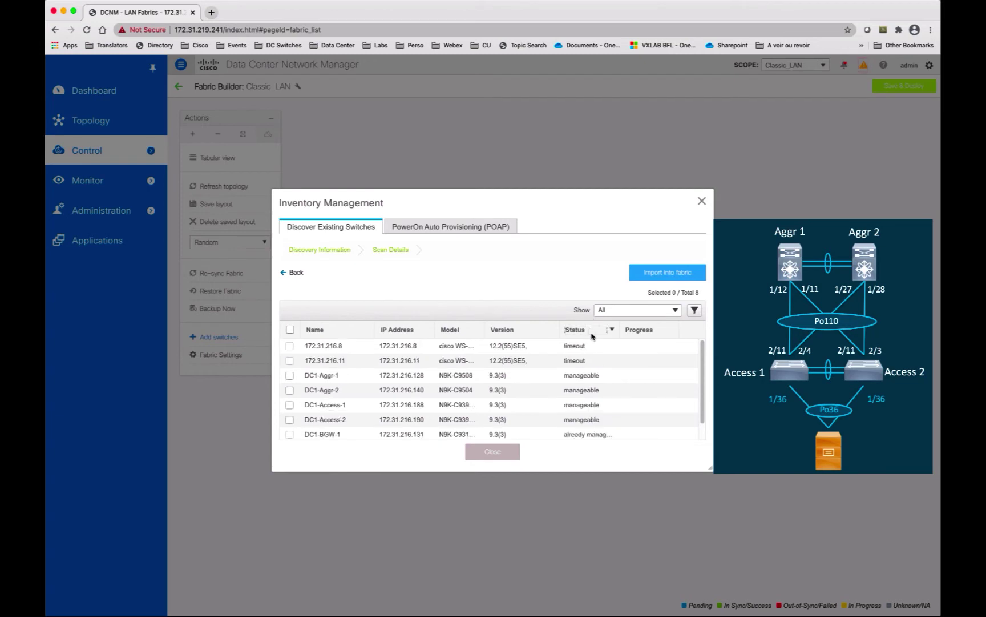
{"action": "left_click", "coordinate": [290, 375]}
{"action": "left_click", "coordinate": [289, 390]}
{"action": "left_click", "coordinate": [289, 405]}
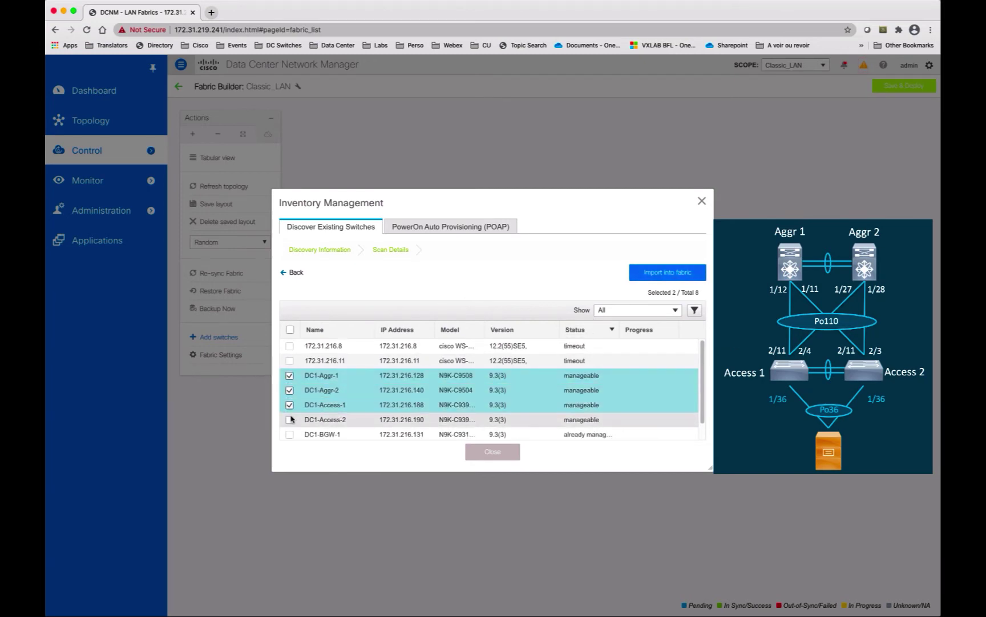
{"action": "left_click", "coordinate": [289, 419]}
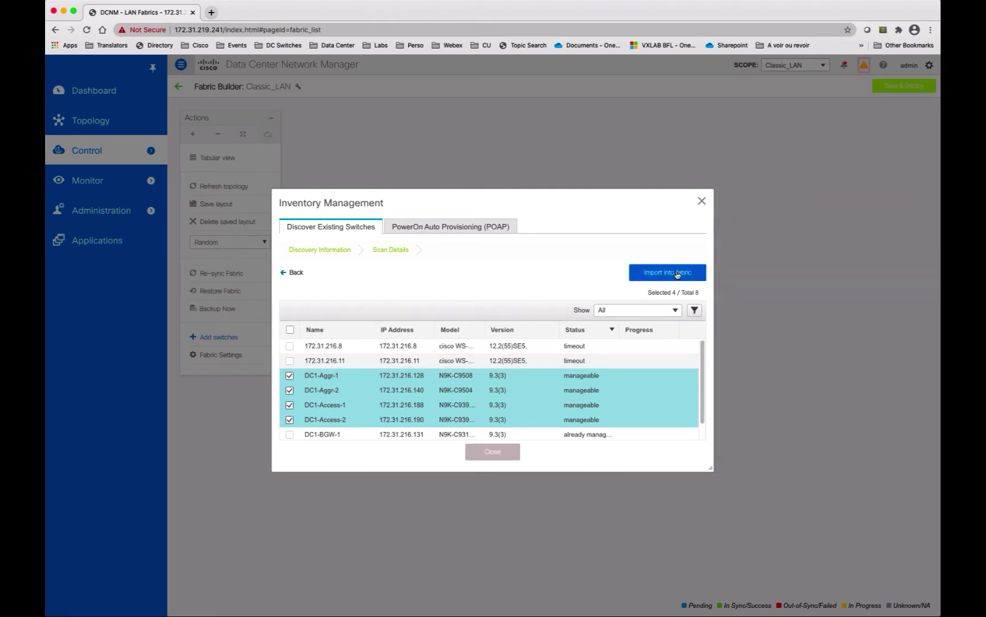
{"action": "left_click", "coordinate": [677, 273]}
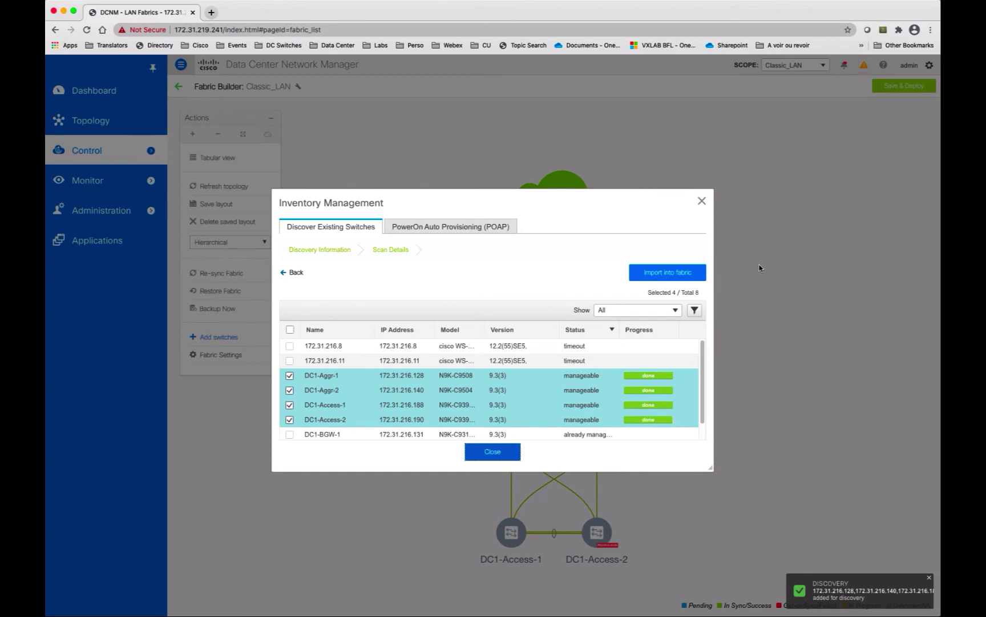
{"action": "left_click", "coordinate": [509, 452]}
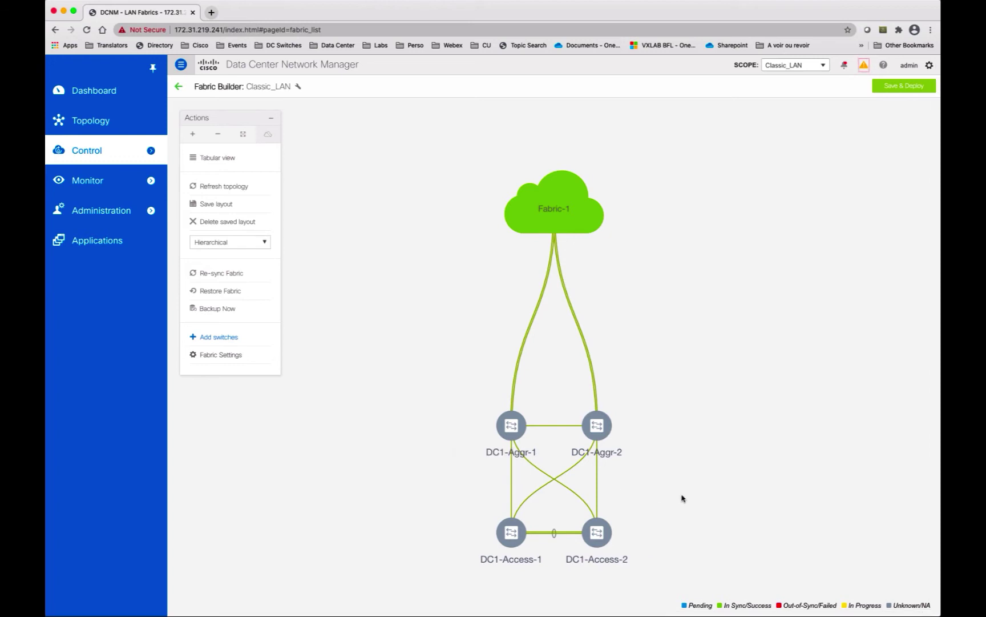
Step: Pair DC1-Access-1 with DC1-Access-2 as vPC peers
{"action": "right_click", "coordinate": [511, 532]}
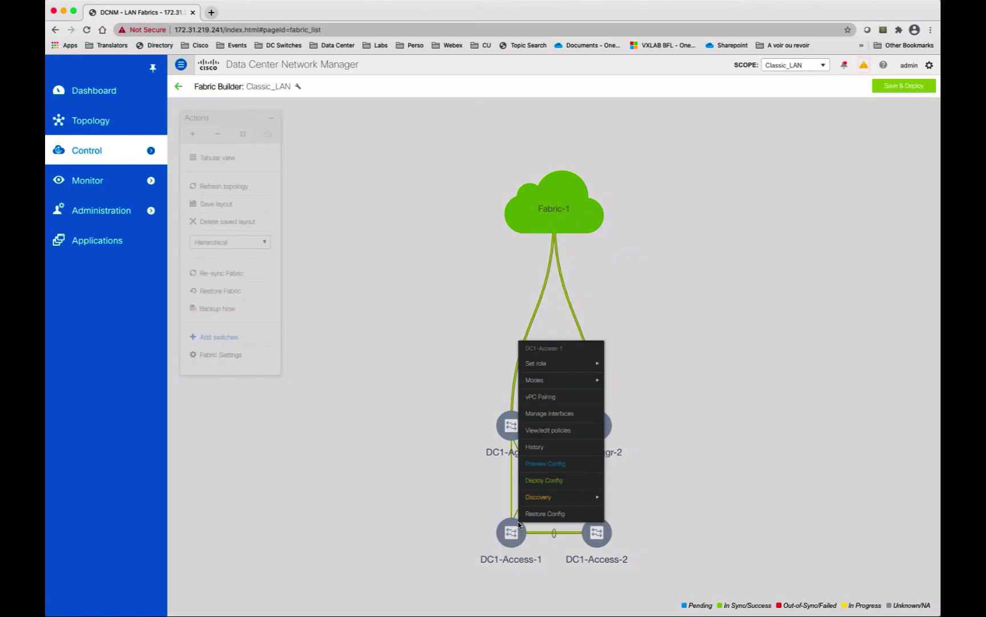
{"action": "mouse_move", "coordinate": [549, 495]}
{"action": "left_click", "coordinate": [560, 402]}
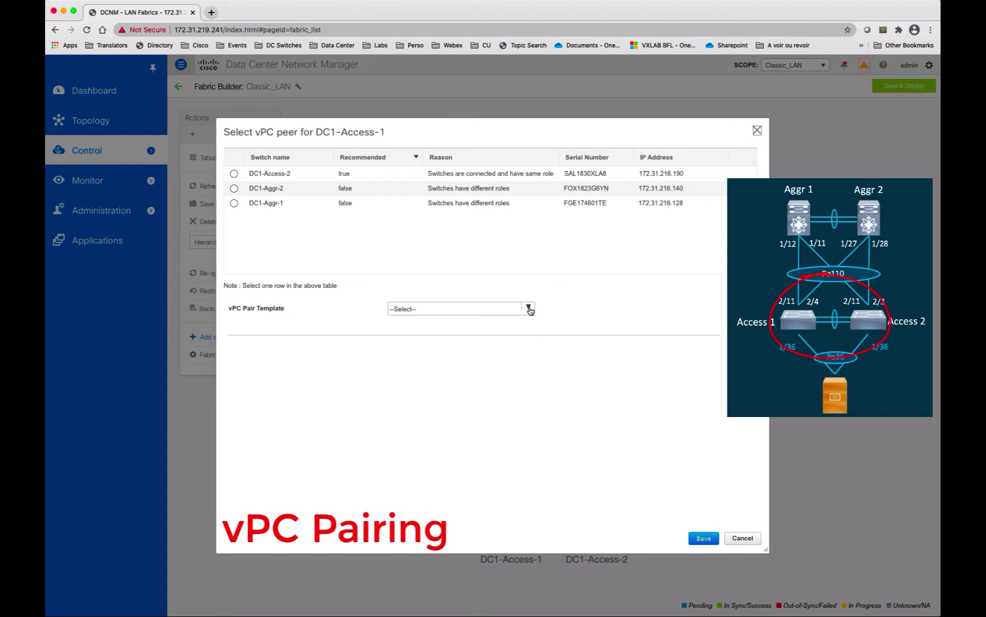
{"action": "left_click", "coordinate": [231, 173]}
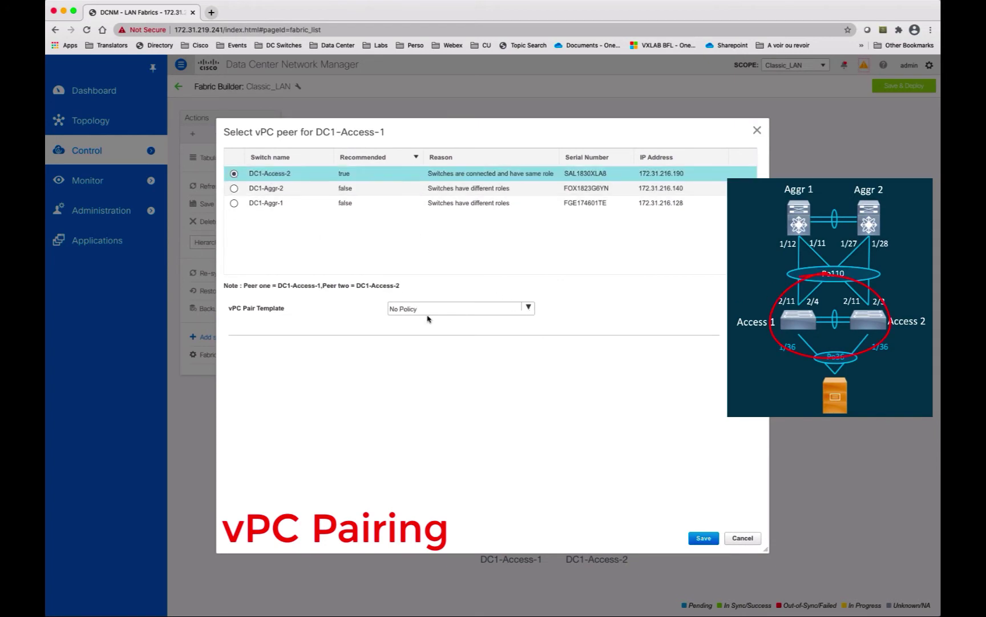
{"action": "left_click", "coordinate": [704, 538]}
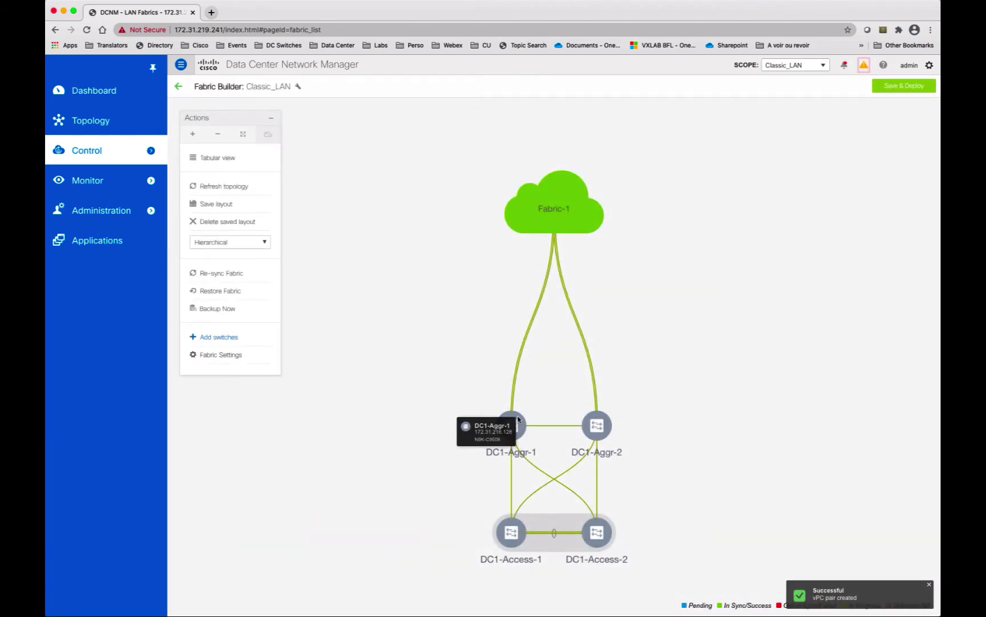
Step: Pair DC1-Aggr-1 with DC1-Aggr-2 as vPC peers
{"action": "right_click", "coordinate": [518, 417]}
{"action": "left_click", "coordinate": [547, 471]}
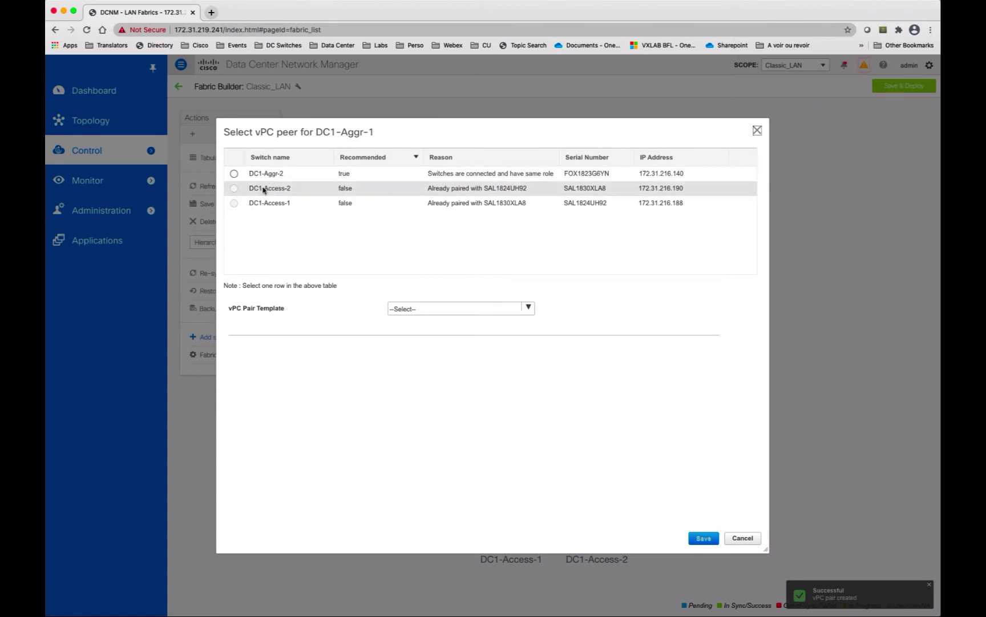
{"action": "left_click", "coordinate": [234, 173]}
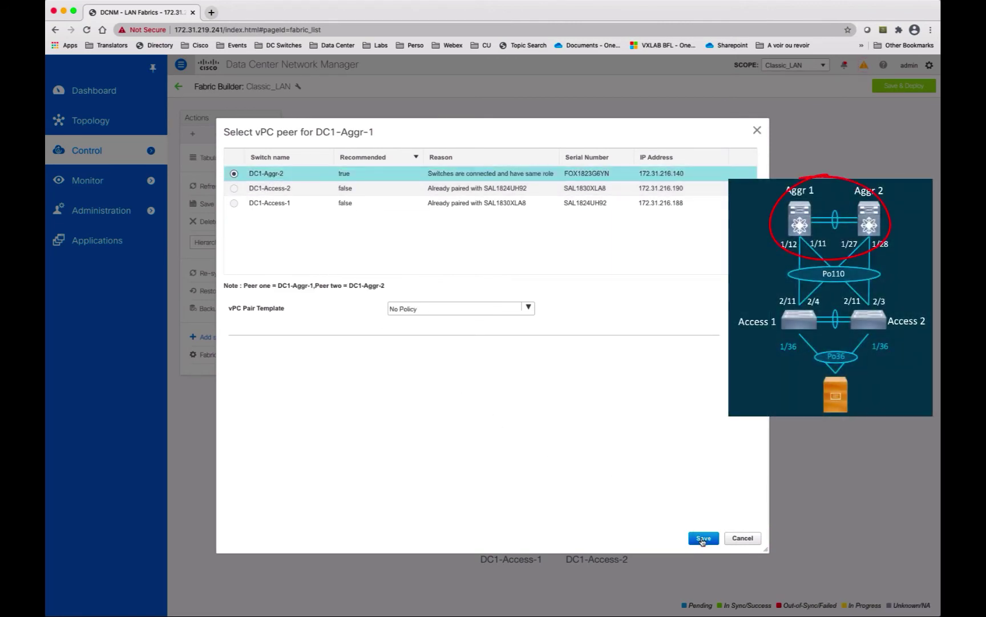
{"action": "left_click", "coordinate": [704, 539]}
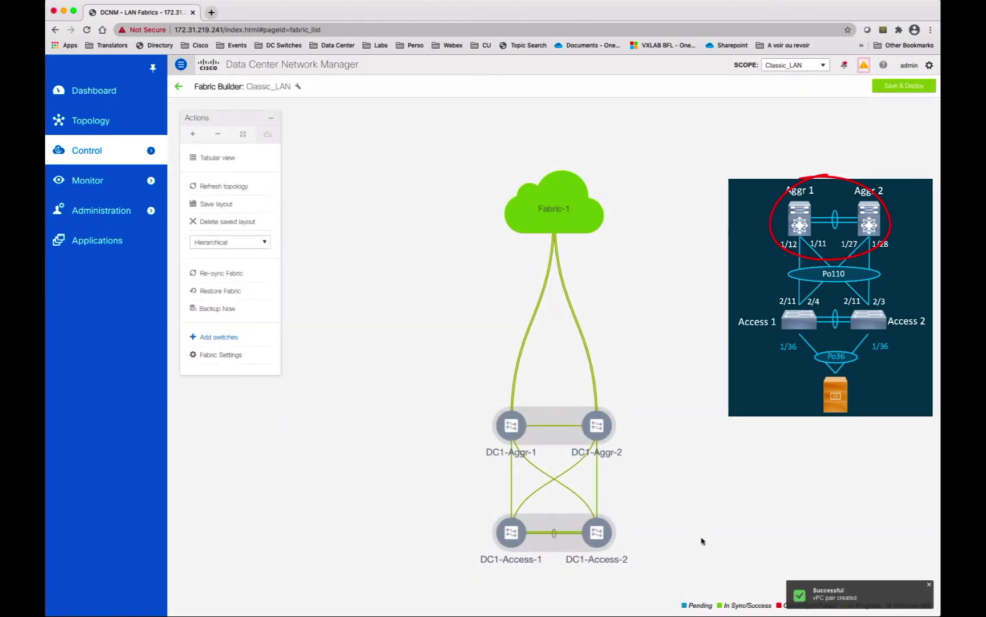
{"action": "right_click", "coordinate": [517, 526]}
Step: Give DC1-Access-1 and DC1-Access-2 the Access role
{"action": "mouse_move", "coordinate": [571, 368]}
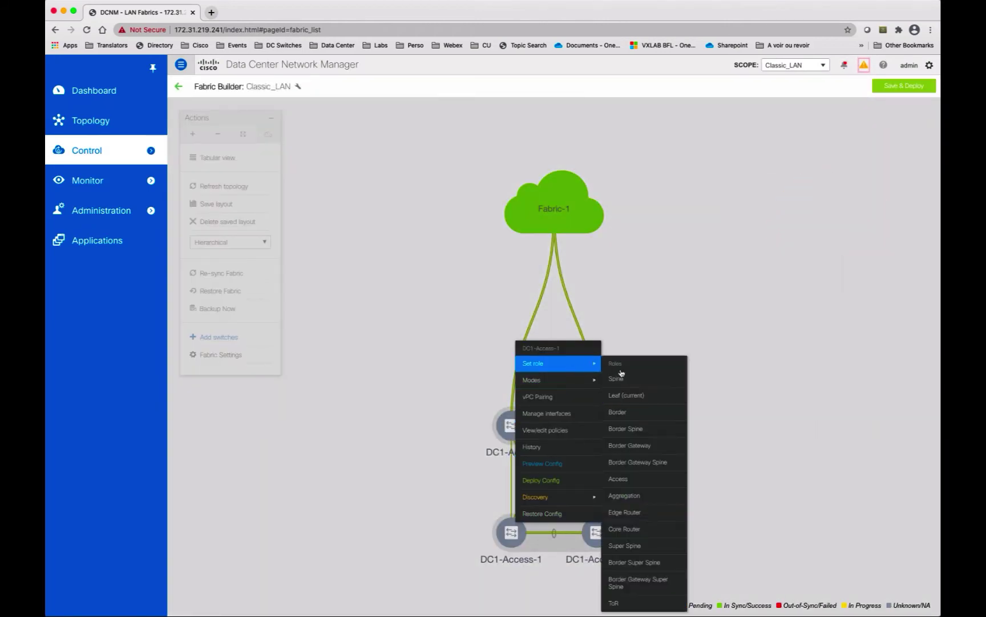
{"action": "left_click", "coordinate": [635, 483]}
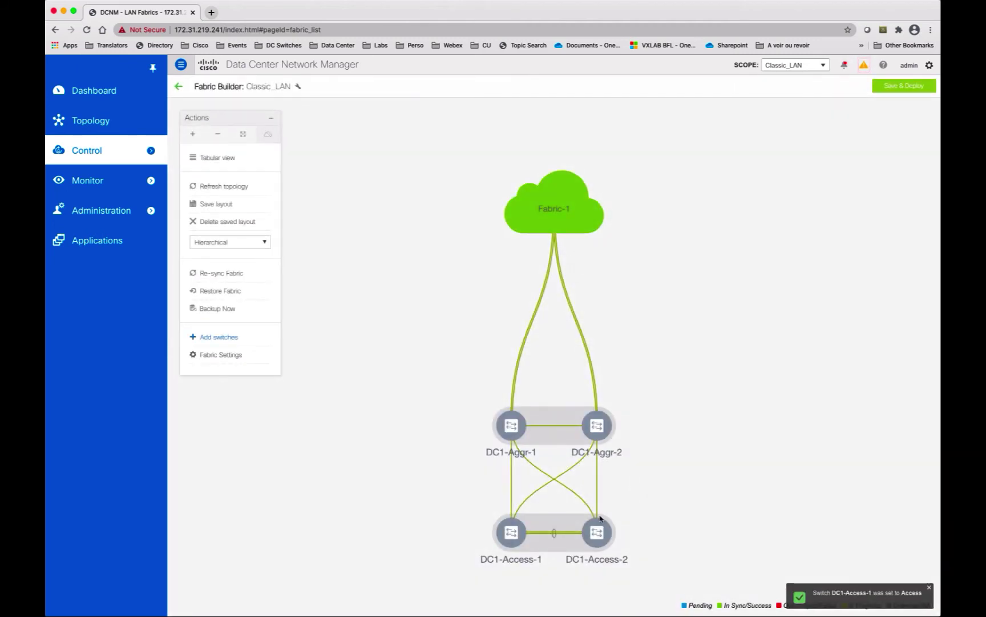
{"action": "right_click", "coordinate": [599, 521]}
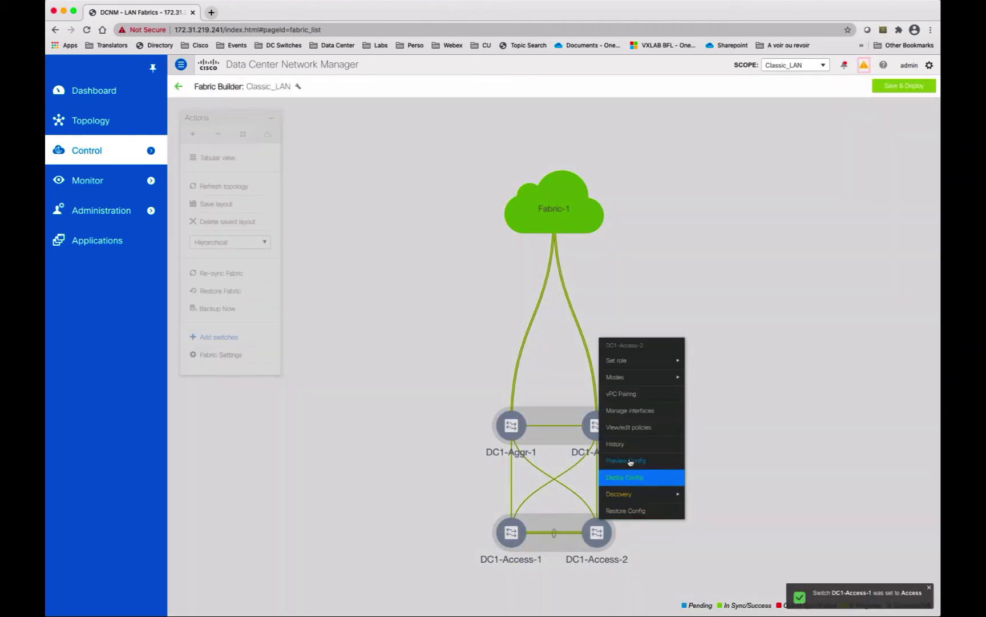
{"action": "mouse_move", "coordinate": [657, 360]}
{"action": "left_click", "coordinate": [708, 476]}
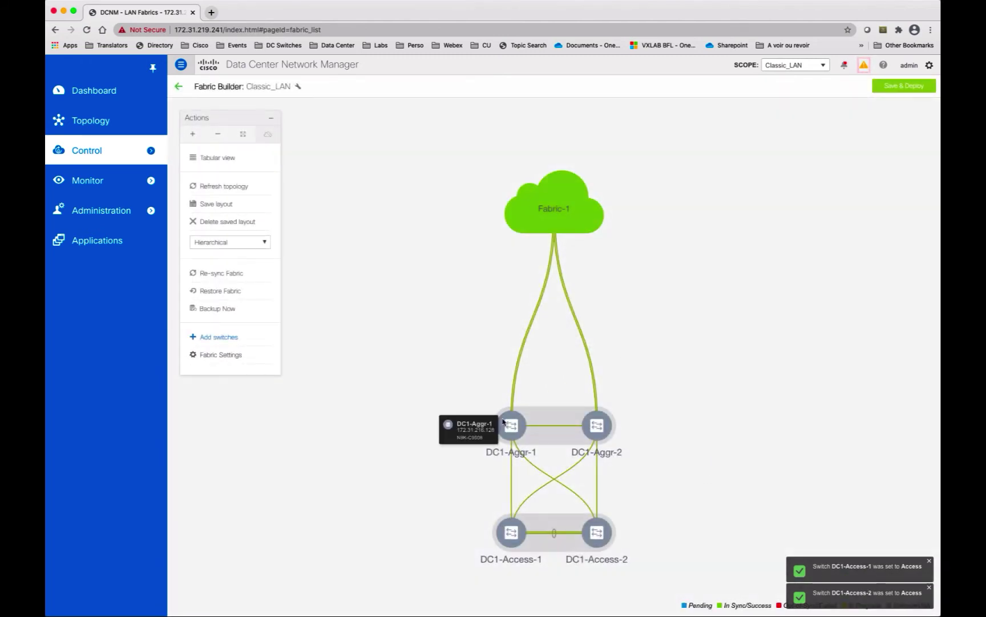
Step: Set DC1-Aggr-1 and DC1-Aggr-2 to ToR, reposition the Fabric-1 cloud, and save the layout
{"action": "right_click", "coordinate": [513, 421]}
{"action": "mouse_move", "coordinate": [566, 438]}
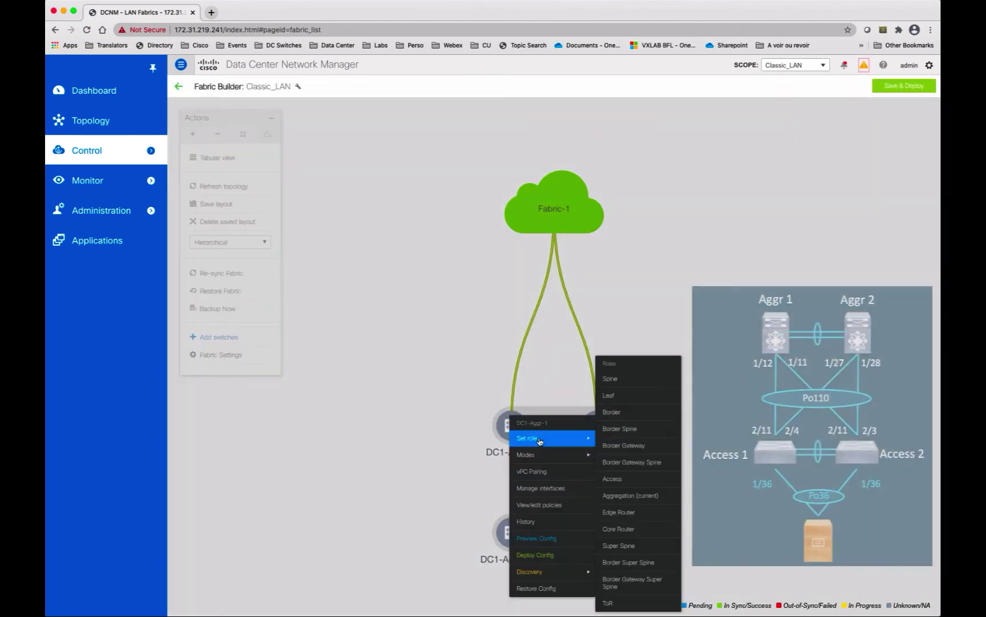
{"action": "left_click", "coordinate": [620, 603]}
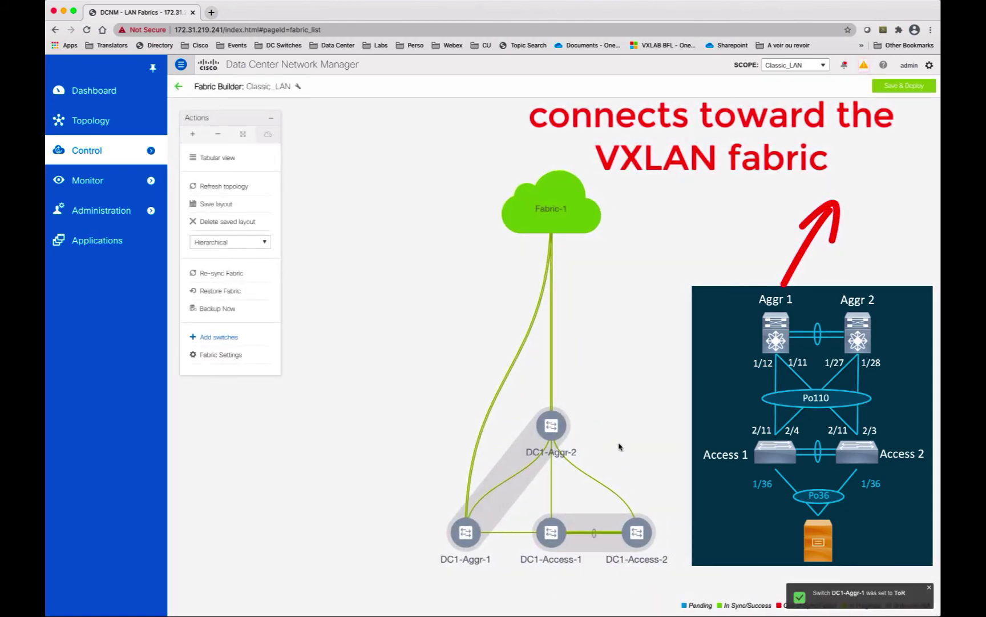
{"action": "right_click", "coordinate": [561, 419]}
{"action": "mouse_move", "coordinate": [594, 439]}
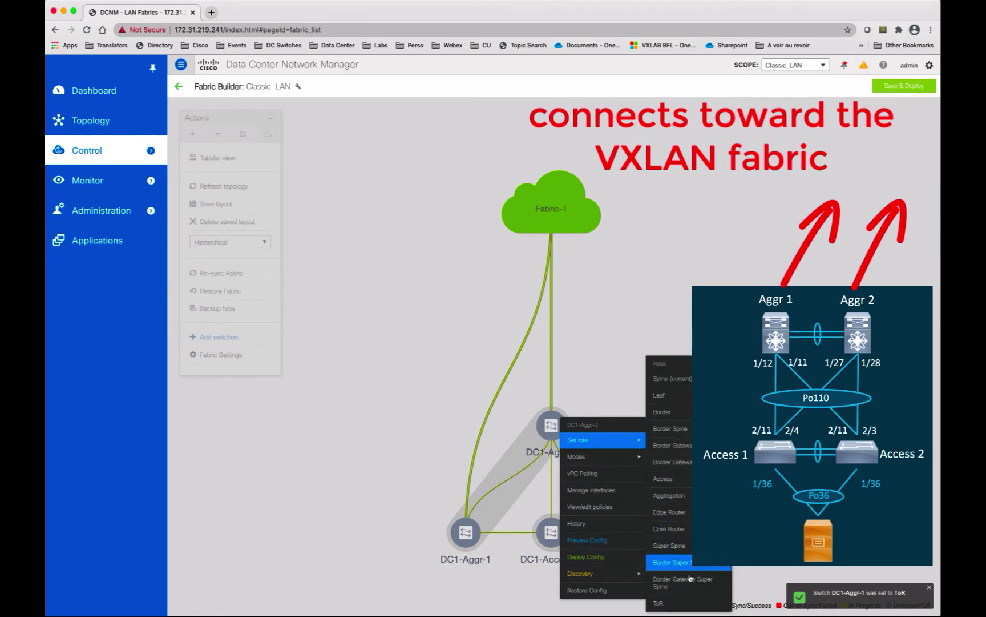
{"action": "left_click", "coordinate": [680, 604]}
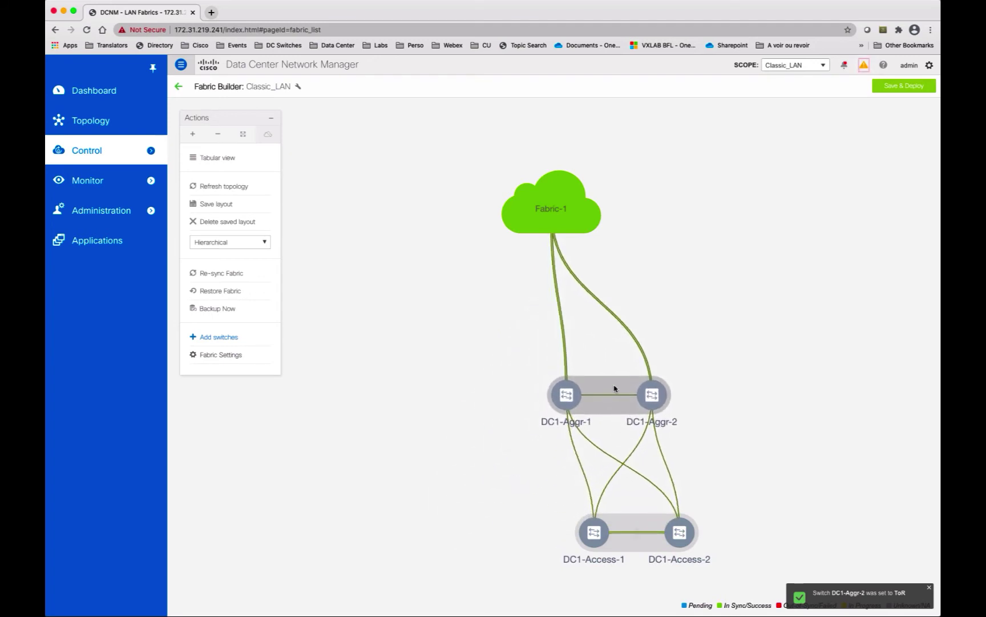
{"action": "left_click_drag", "start_coordinate": [576, 211], "coordinate": [644, 280]}
{"action": "left_click", "coordinate": [226, 207]}
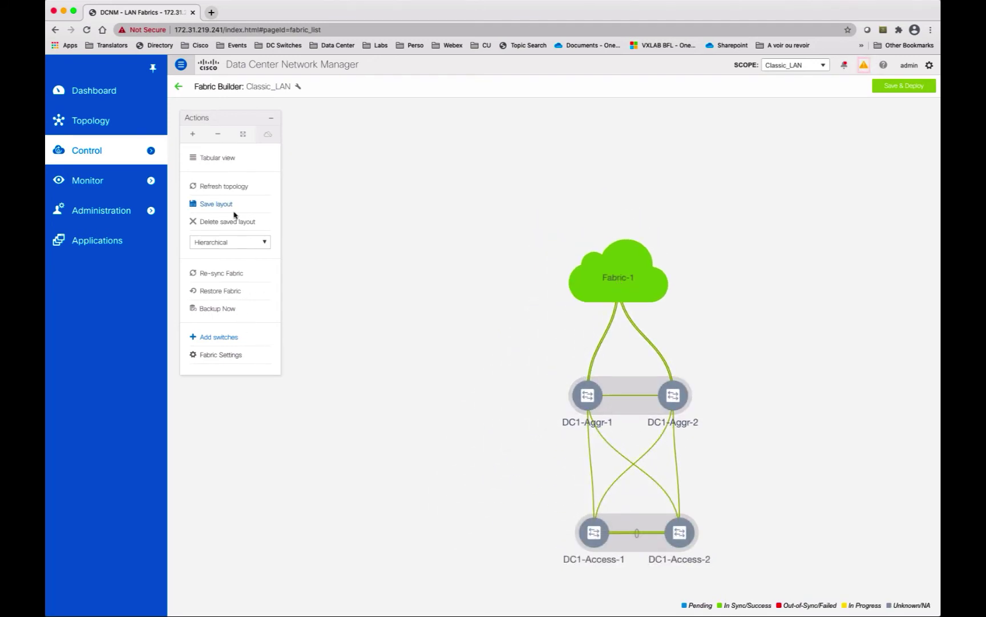
Step: Show the fabric's interface list filtered on 'vpc'
{"action": "mouse_move", "coordinate": [140, 150]}
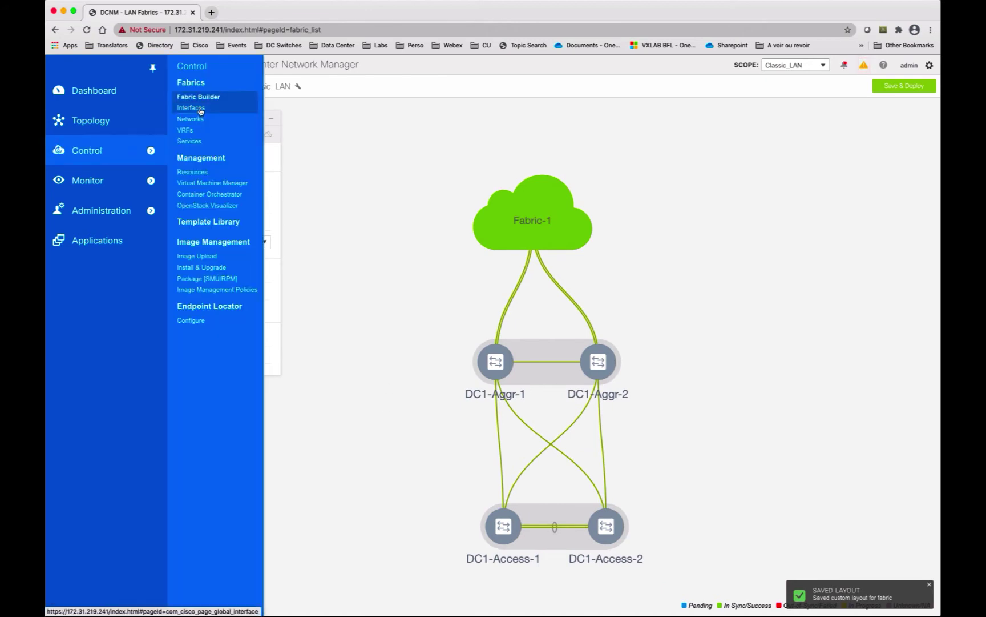
{"action": "left_click", "coordinate": [190, 109]}
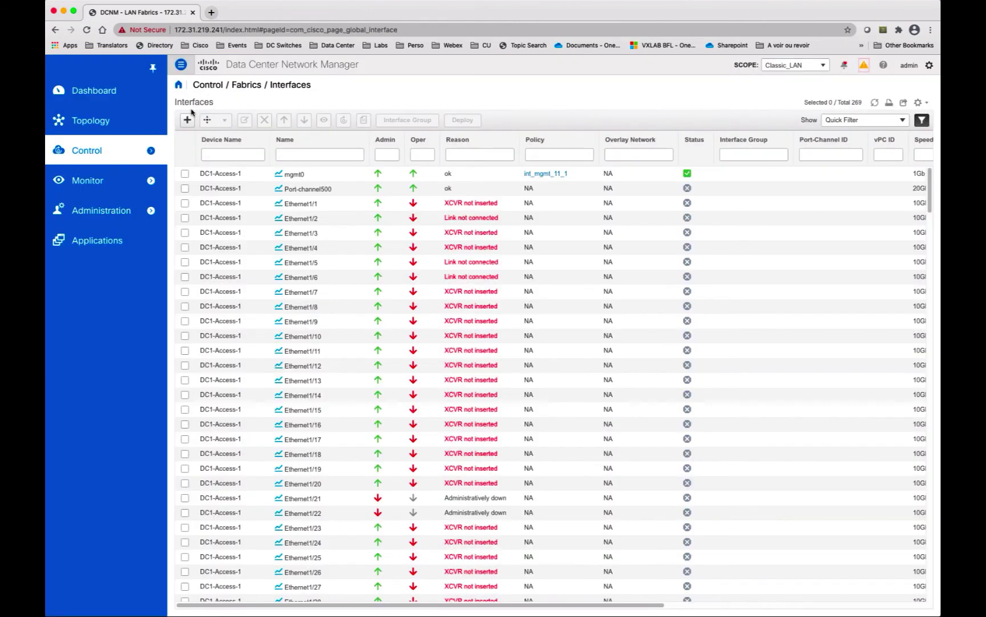
{"action": "left_click", "coordinate": [324, 151]}
{"action": "type", "text": "vpc"}
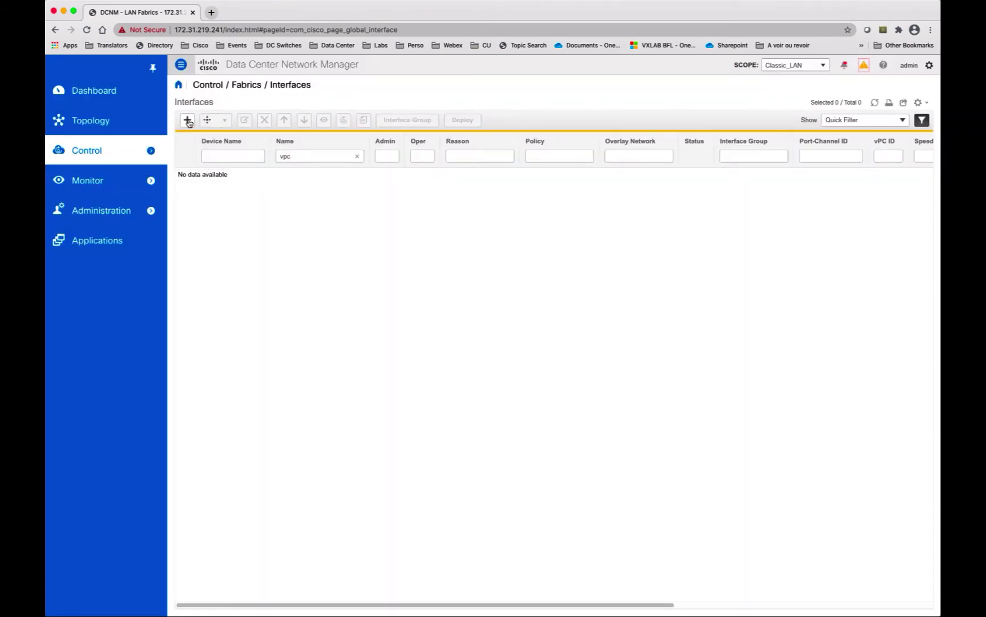
Step: Start a new vPC on the DC1-Access-1/DC1-Access-2 pair with vPC ID 36
{"action": "left_click", "coordinate": [187, 120]}
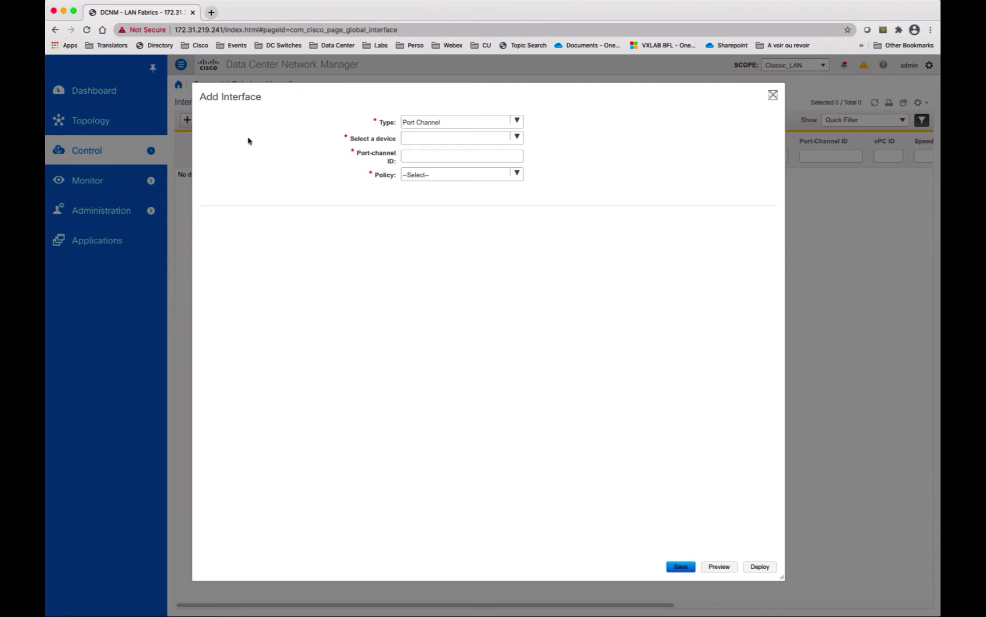
{"action": "left_click", "coordinate": [516, 122]}
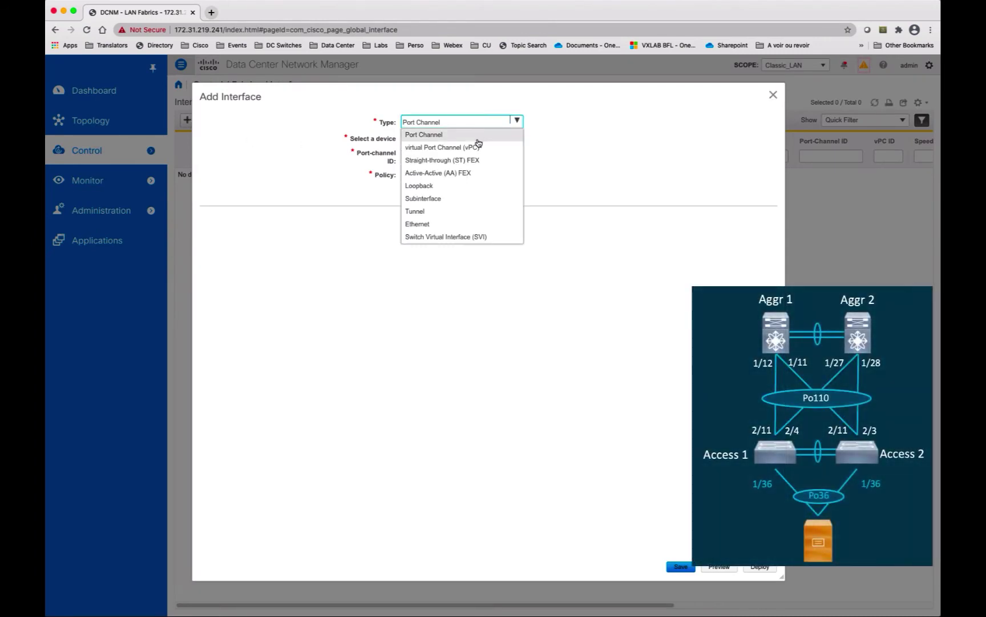
{"action": "left_click", "coordinate": [479, 147]}
{"action": "left_click", "coordinate": [518, 141]}
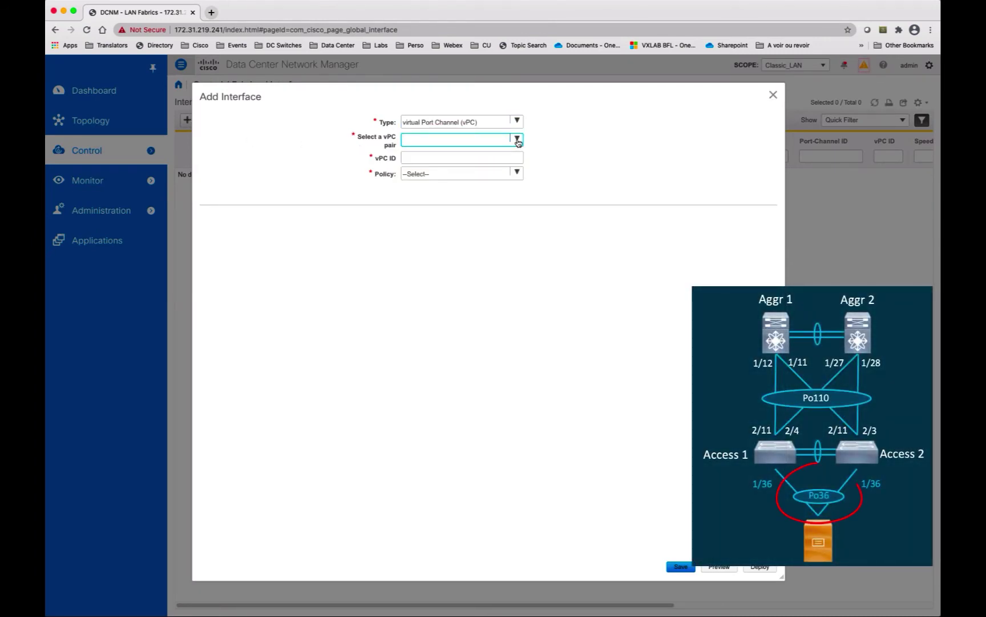
{"action": "left_click", "coordinate": [473, 153]}
{"action": "left_click", "coordinate": [472, 155]}
{"action": "type", "text": "1"}
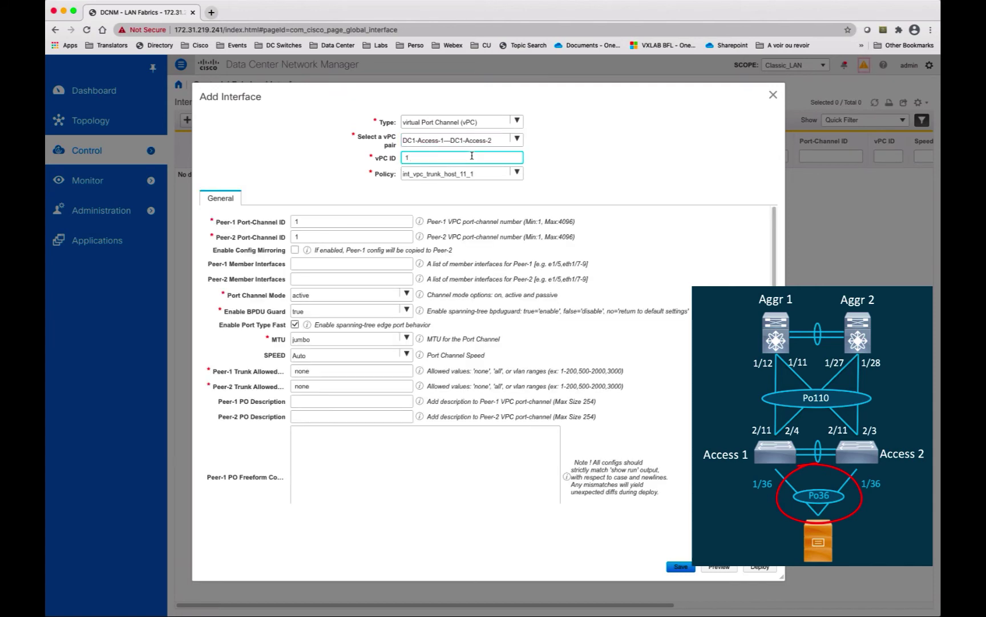
{"action": "key", "text": "BackSpace"}
{"action": "type", "text": "36"}
Step: Set member interface e1/36 on both peers and allowed VLANs 2100,2101
{"action": "left_click", "coordinate": [361, 263]}
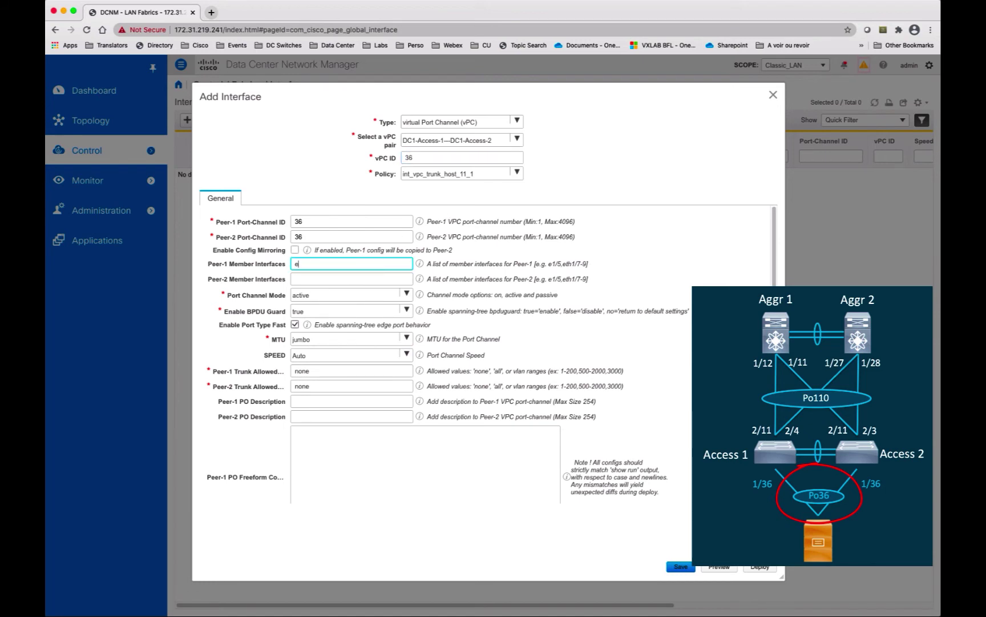
{"action": "left_click", "coordinate": [352, 277]}
{"action": "type", "text": "e1/36"}
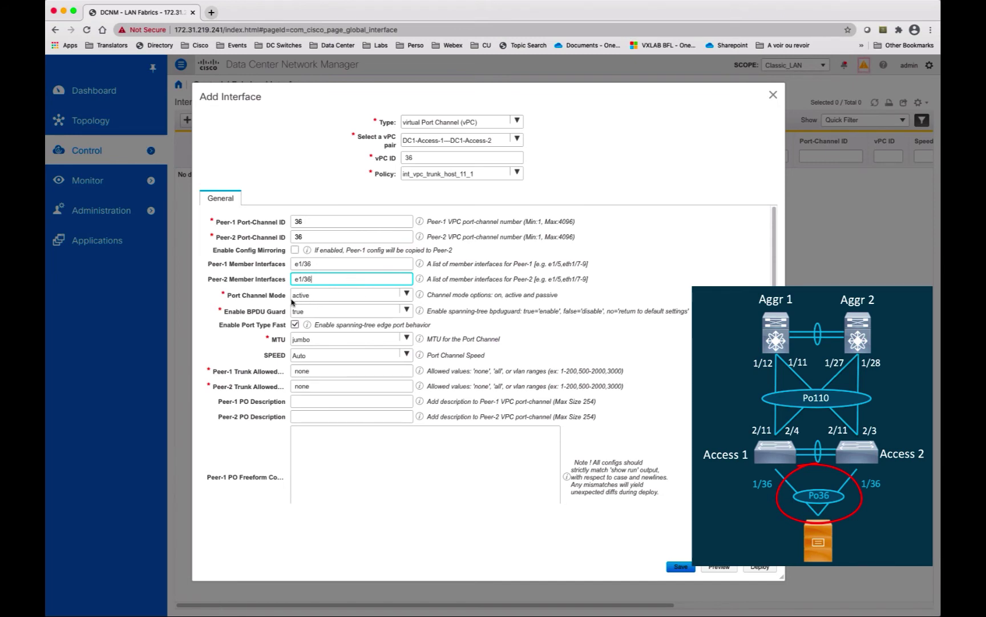
{"action": "left_click", "coordinate": [303, 311]}
{"action": "left_click", "coordinate": [307, 326]}
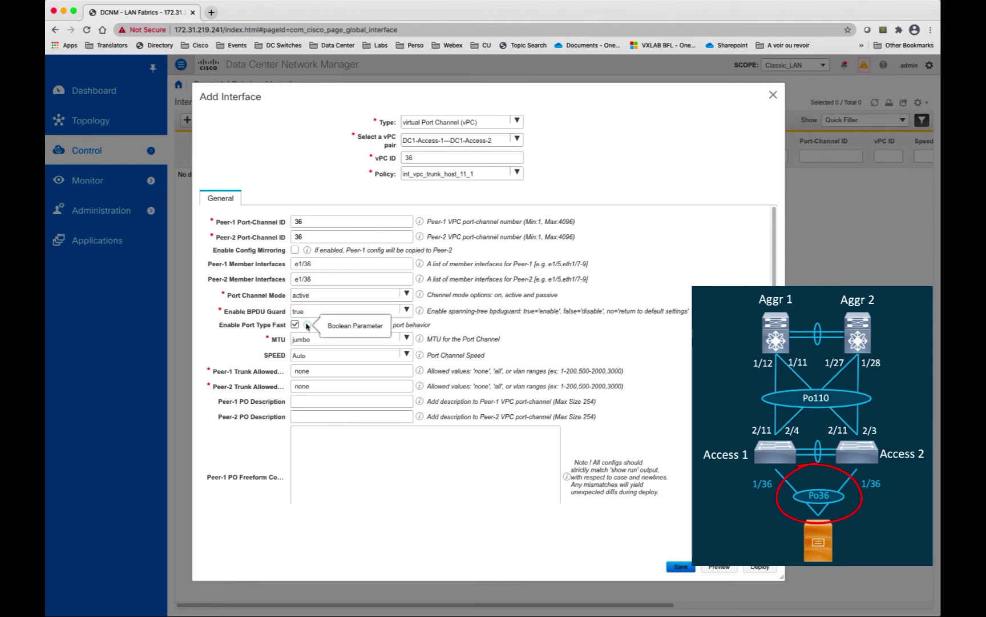
{"action": "double_click", "coordinate": [320, 371]}
{"action": "type", "text": "2100"}
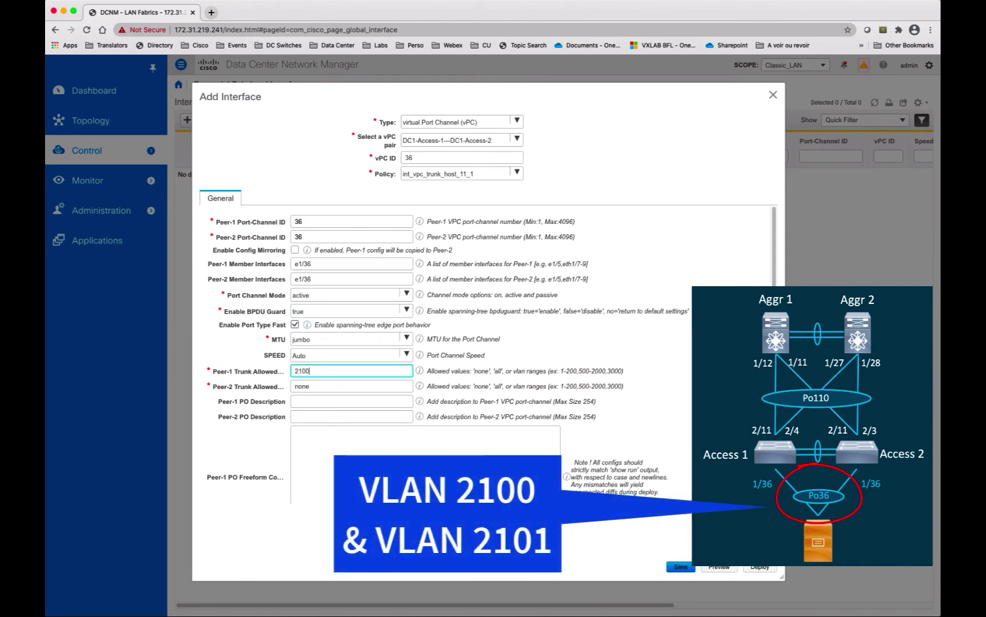
{"action": "type", "text": ",2101"}
{"action": "double_click", "coordinate": [307, 386]}
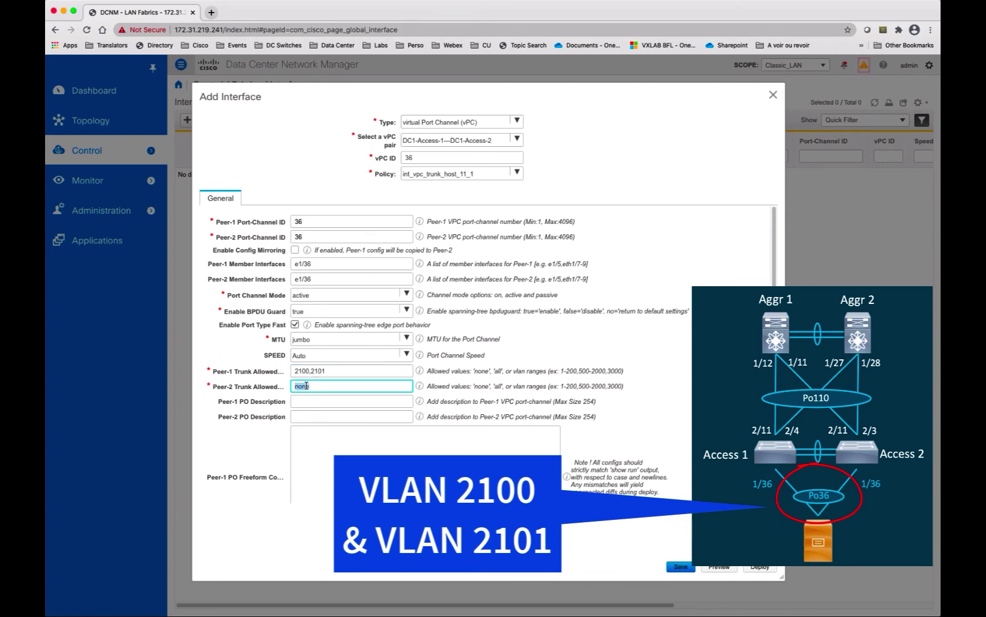
{"action": "type", "text": "2100,2101"}
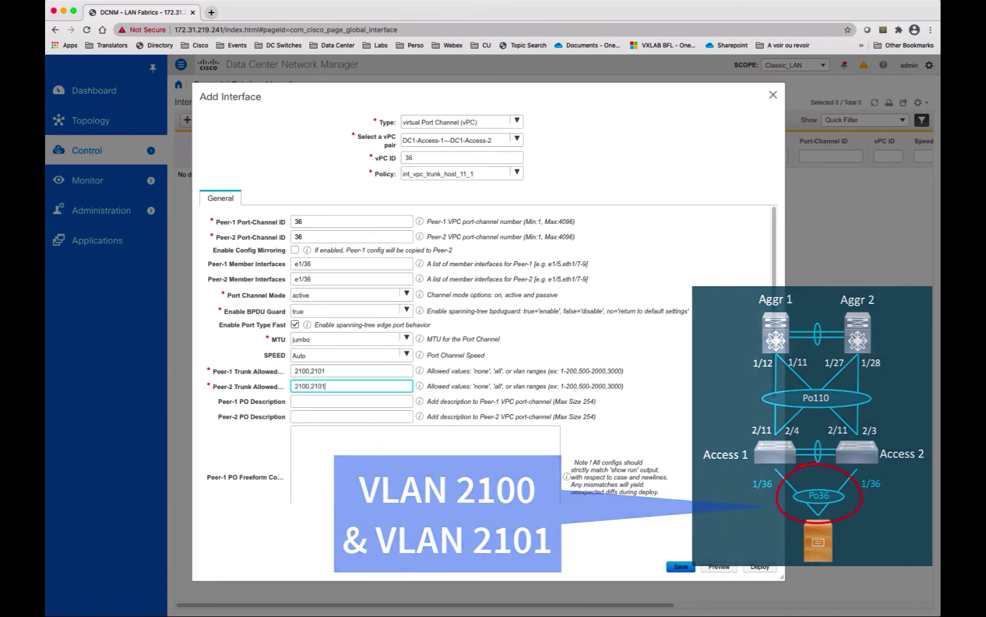
Step: Save vPC36 and review its configuration preview
{"action": "left_click", "coordinate": [673, 567]}
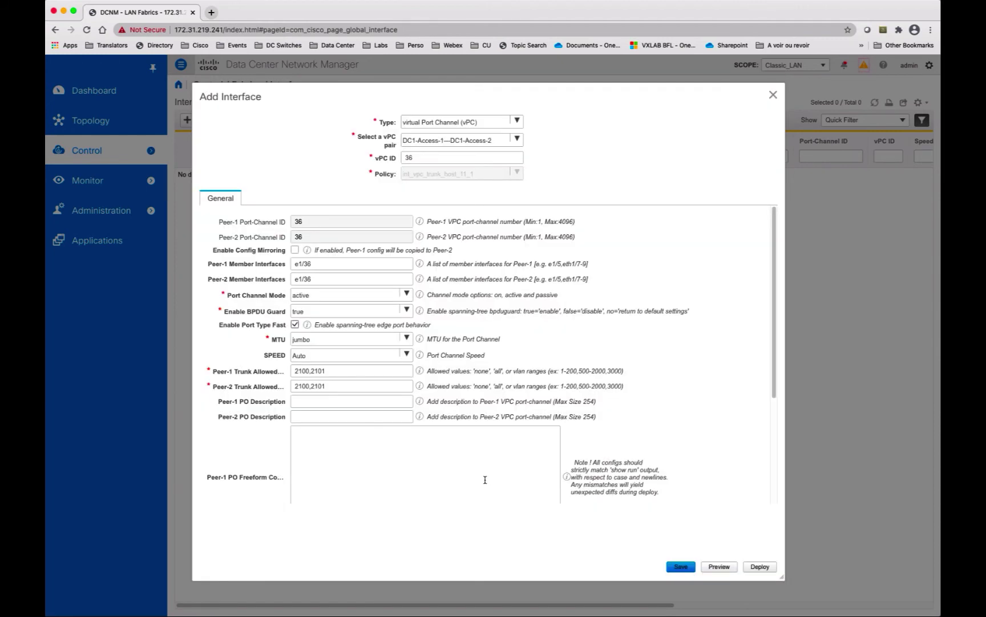
{"action": "left_click", "coordinate": [718, 566]}
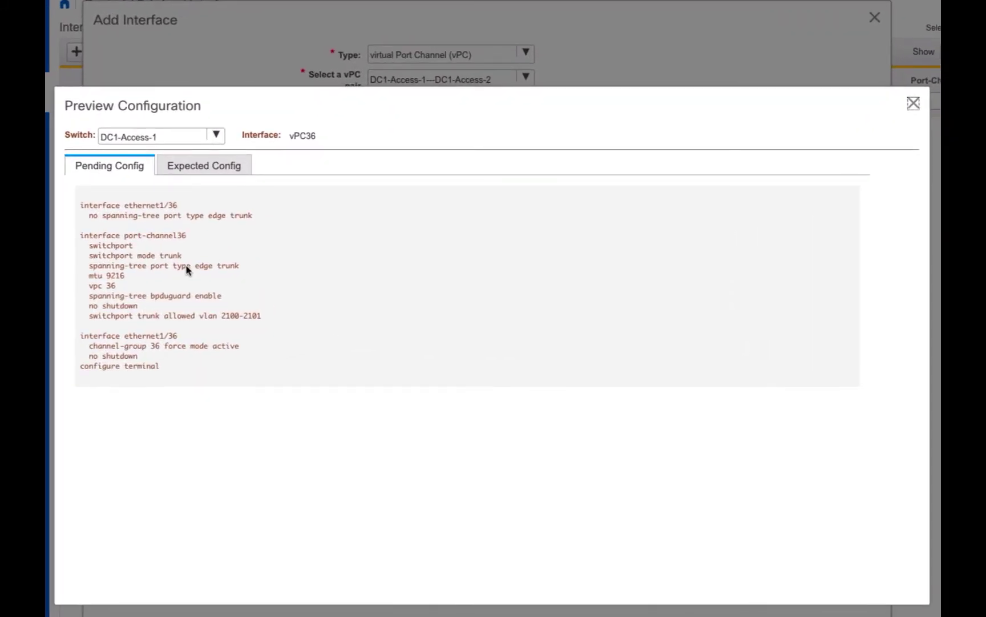
{"action": "left_click", "coordinate": [914, 103]}
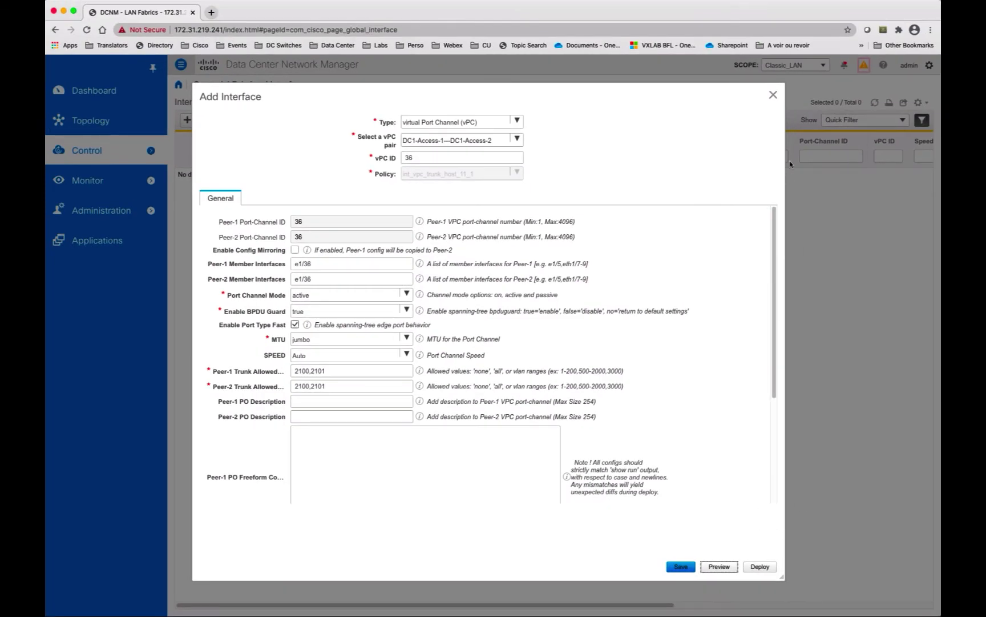
{"action": "left_click", "coordinate": [774, 95]}
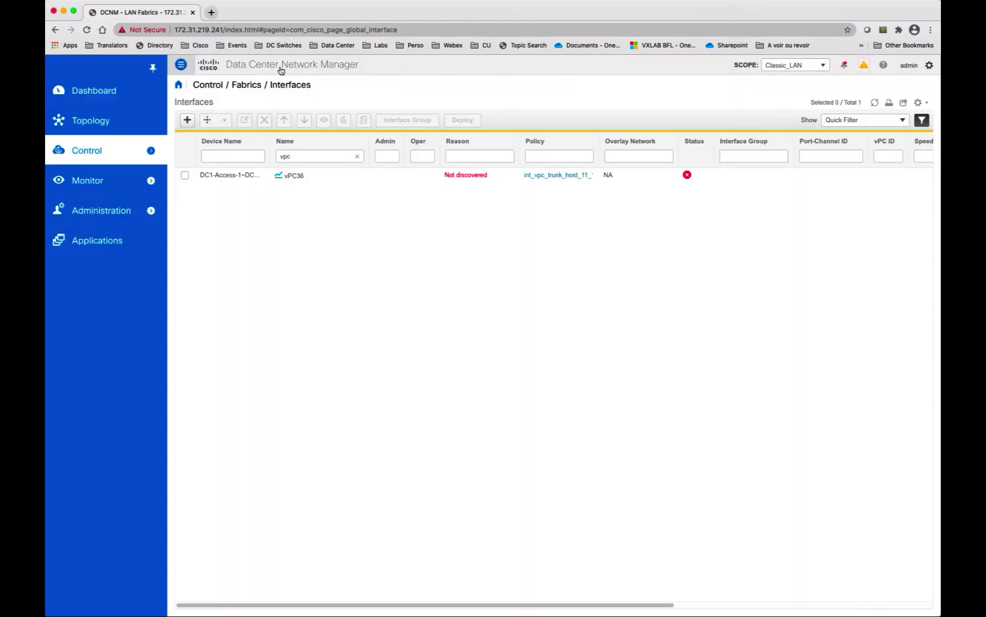
Step: Start another vPC on the DC1-Access pair with vPC ID 110
{"action": "left_click", "coordinate": [187, 120]}
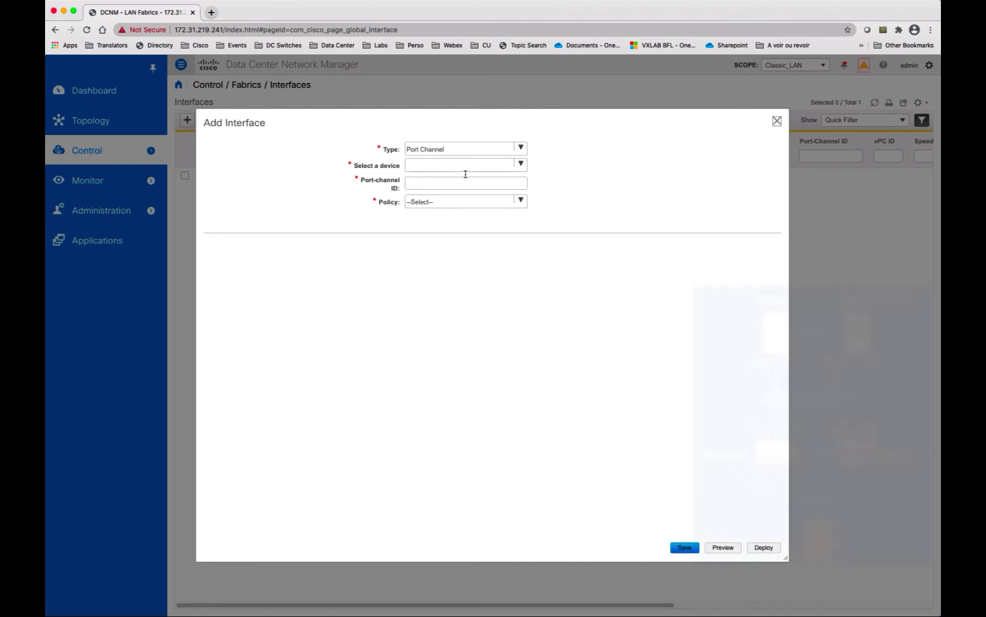
{"action": "left_click", "coordinate": [521, 148]}
{"action": "left_click", "coordinate": [503, 174]}
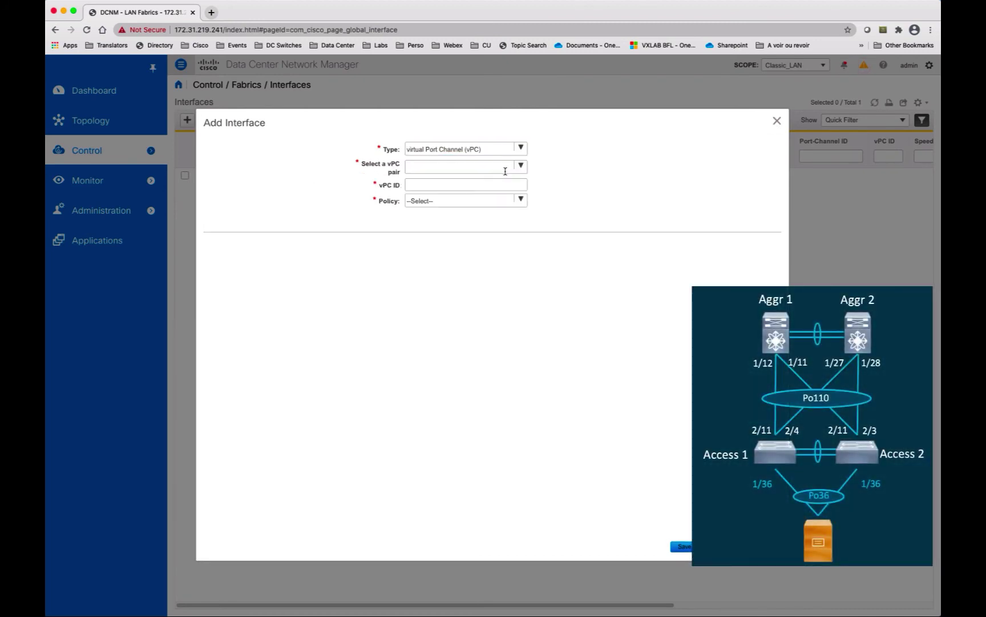
{"action": "left_click", "coordinate": [520, 166]}
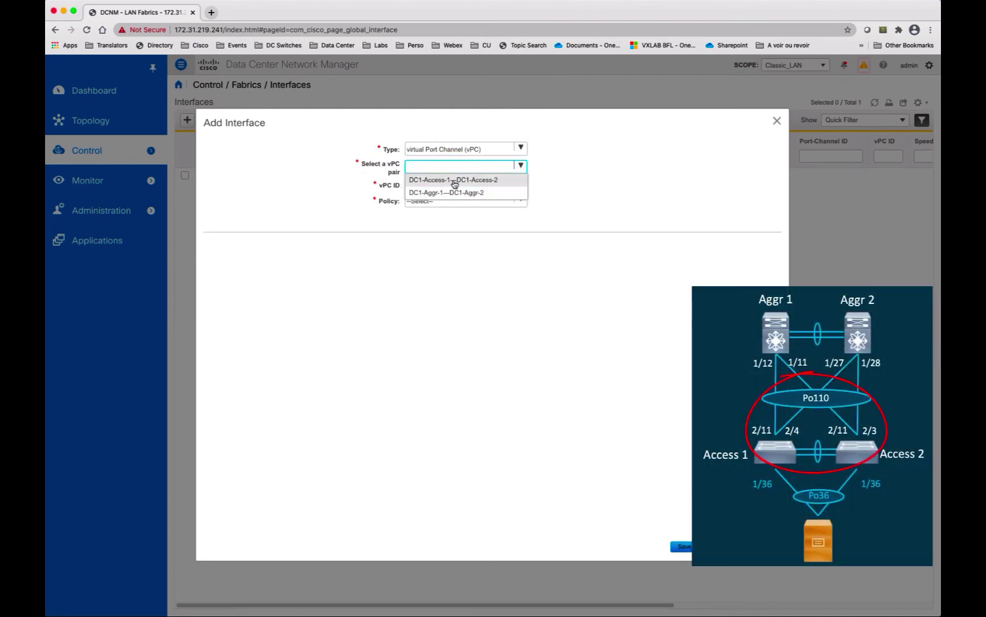
{"action": "left_click", "coordinate": [453, 180]}
{"action": "left_click", "coordinate": [452, 183]}
{"action": "type", "text": "1"}
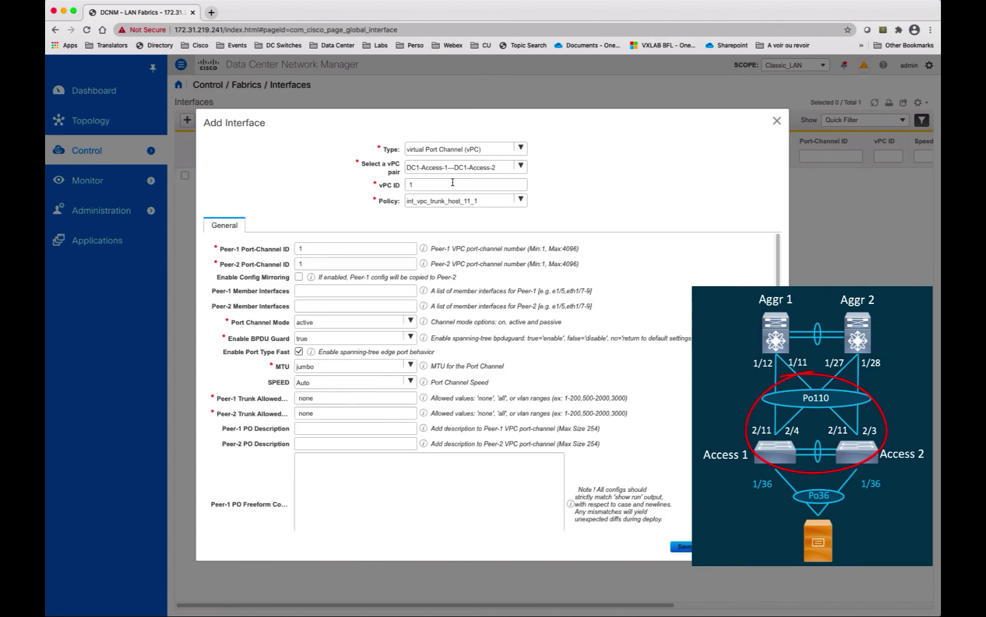
{"action": "left_click", "coordinate": [453, 184]}
{"action": "type", "text": "10"}
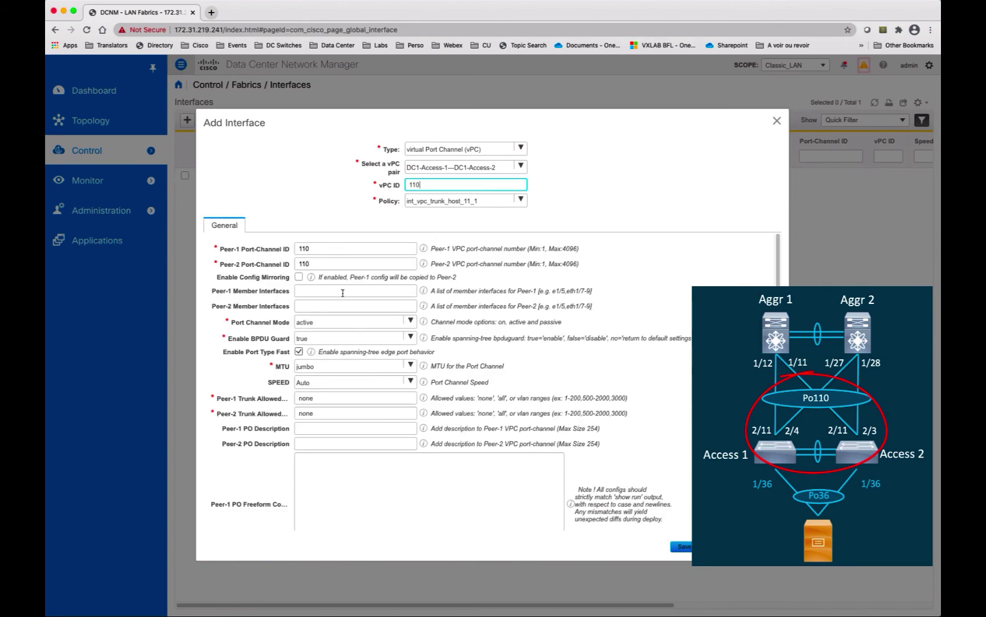
Step: Enter the e2/11 member interfaces, set BPDU Guard to false and disable Port Type Fast
{"action": "left_click", "coordinate": [343, 292]}
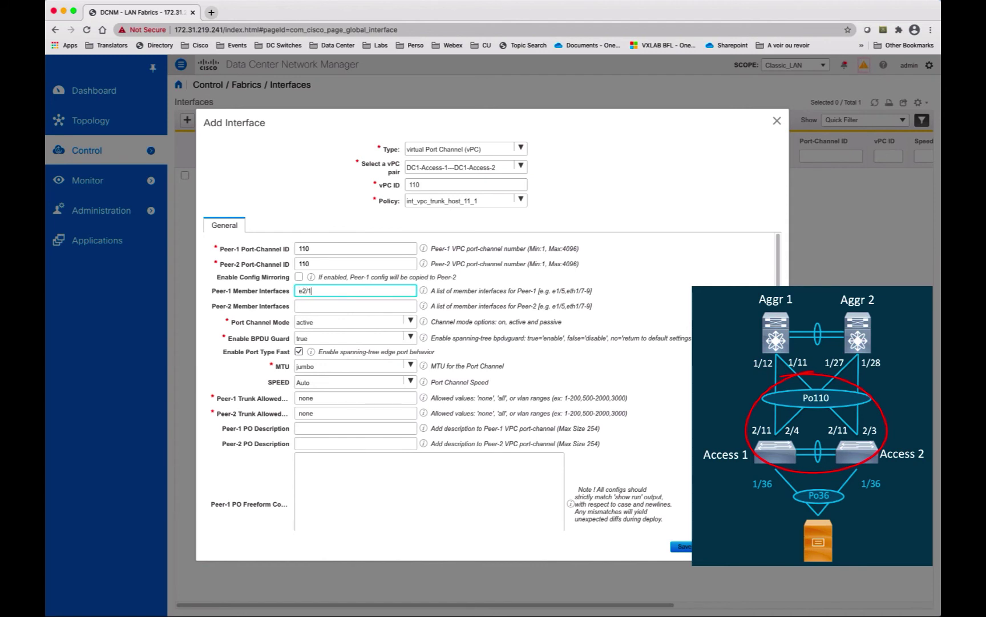
{"action": "type", "text": "e2/11,e2/4"}
{"action": "left_click", "coordinate": [342, 306]}
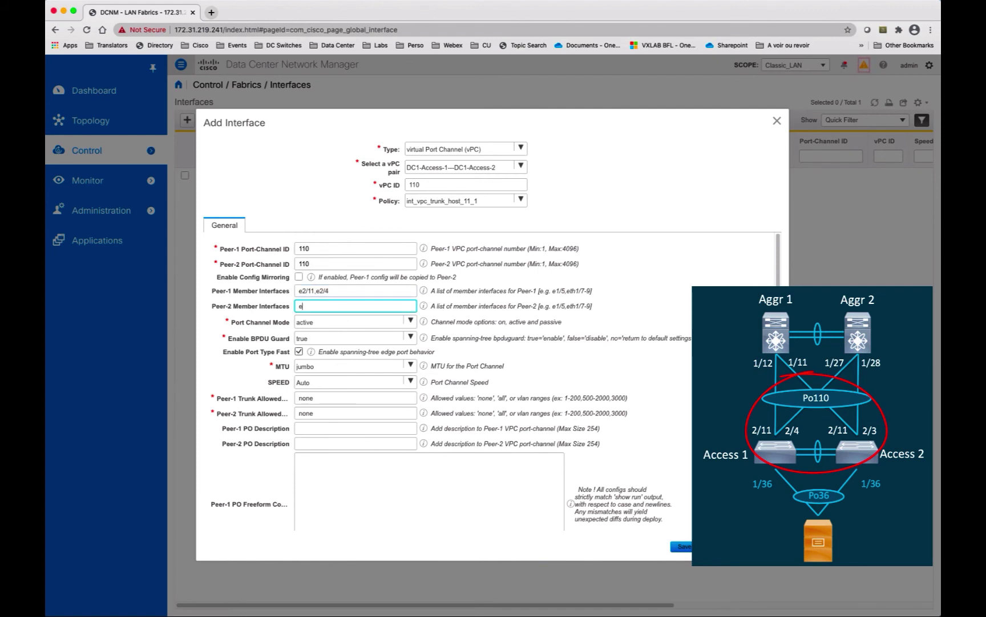
{"action": "type", "text": "e2/3"}
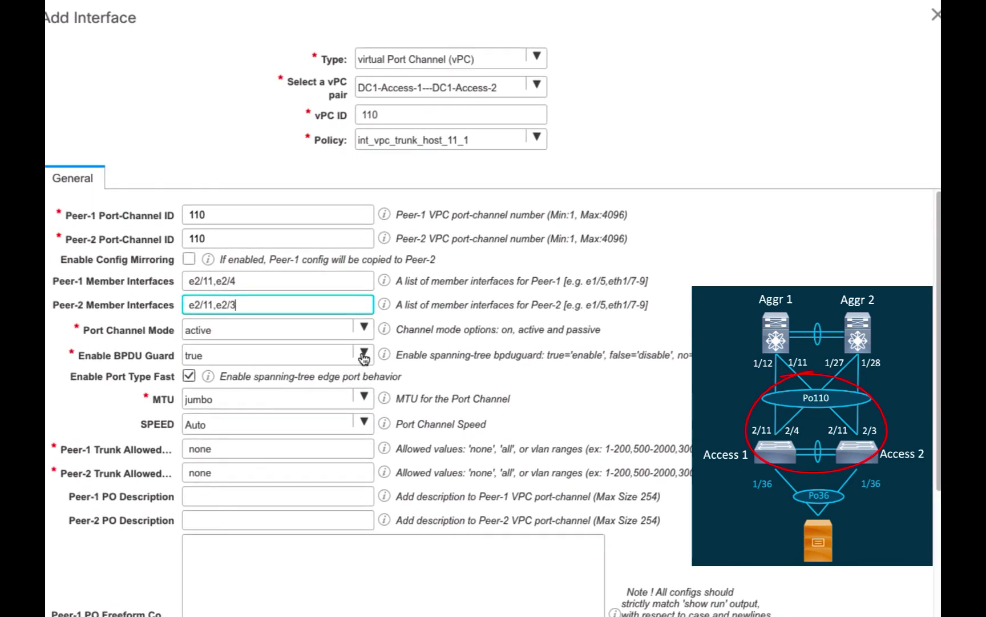
{"action": "left_click", "coordinate": [410, 336]}
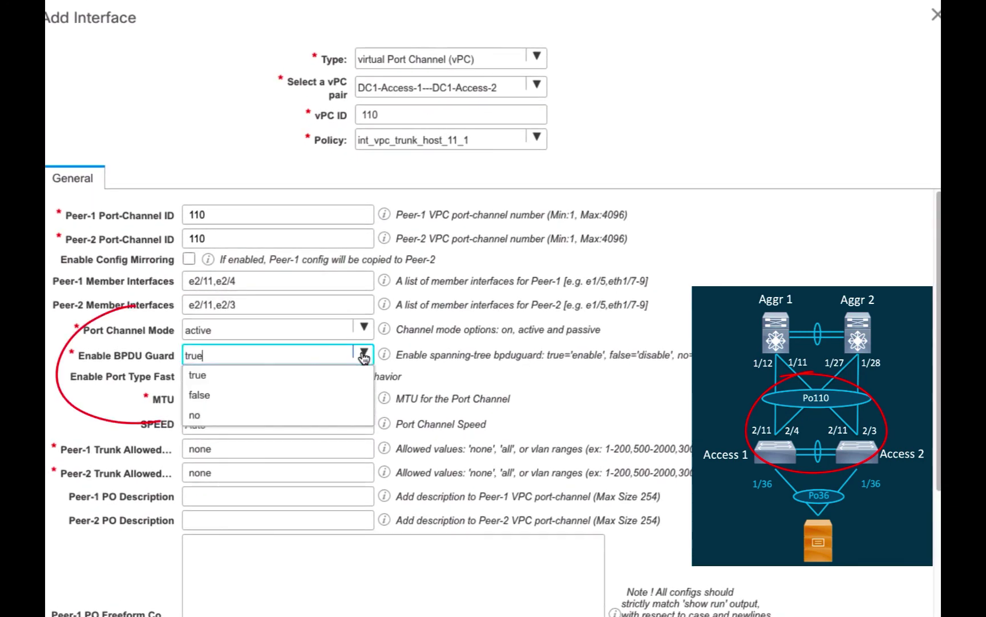
{"action": "left_click", "coordinate": [225, 395]}
{"action": "left_click", "coordinate": [189, 377]}
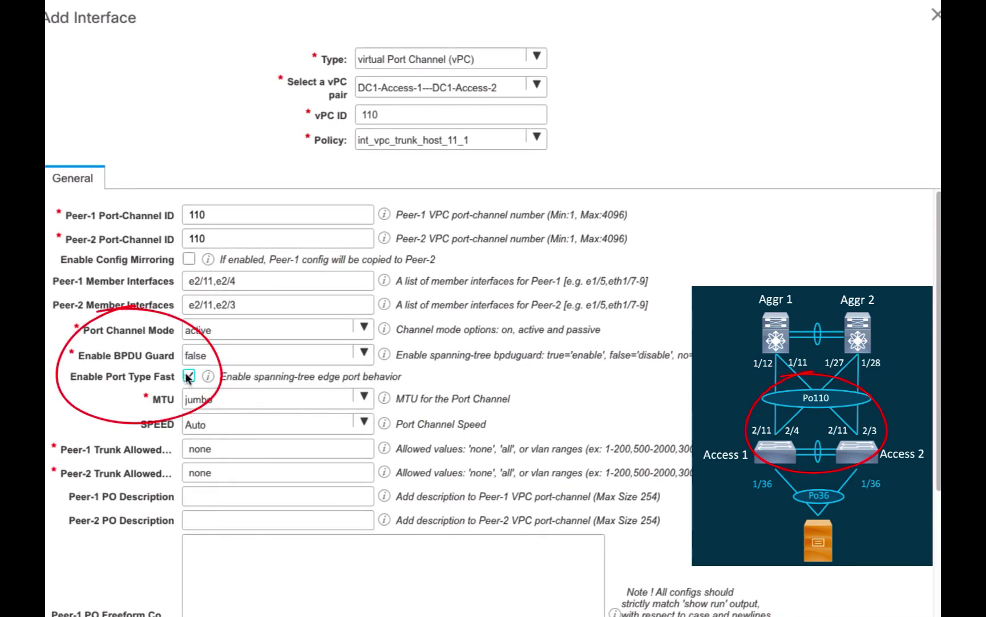
Step: Allow VLANs 2100,2101 on both peers' trunks and save vPC110
{"action": "double_click", "coordinate": [235, 449]}
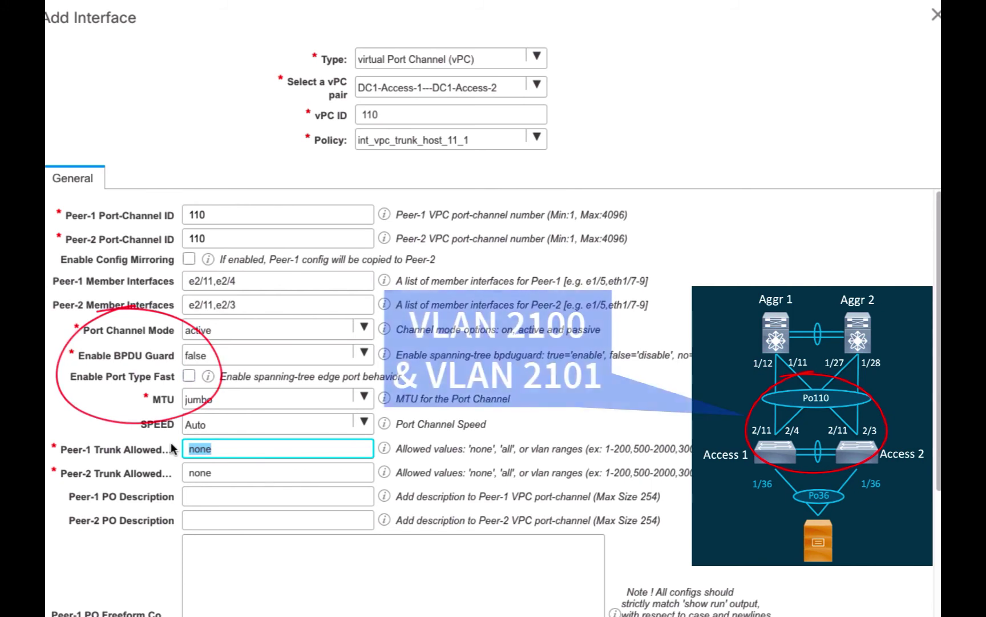
{"action": "type", "text": "2100,2"}
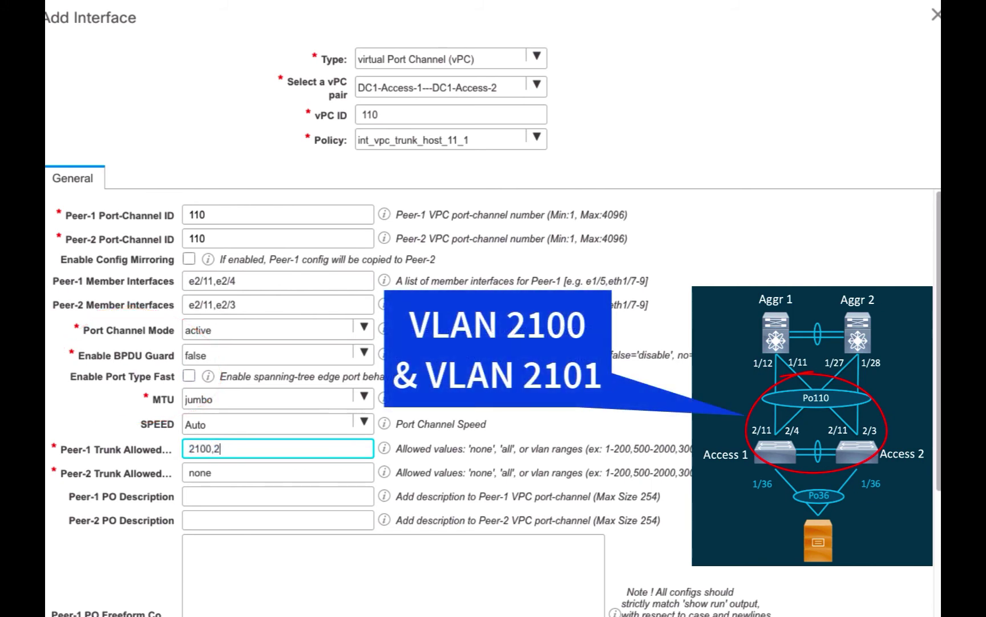
{"action": "type", "text": "101"}
{"action": "double_click", "coordinate": [199, 471]}
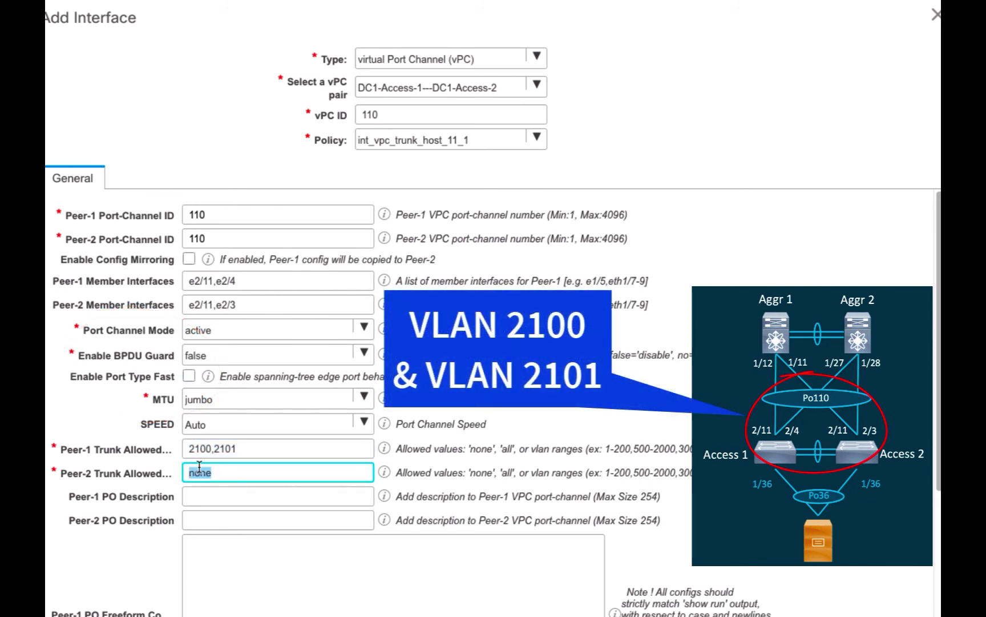
{"action": "type", "text": "2100,2101"}
{"action": "key", "text": "Tab"}
{"action": "key", "text": "Tab"}
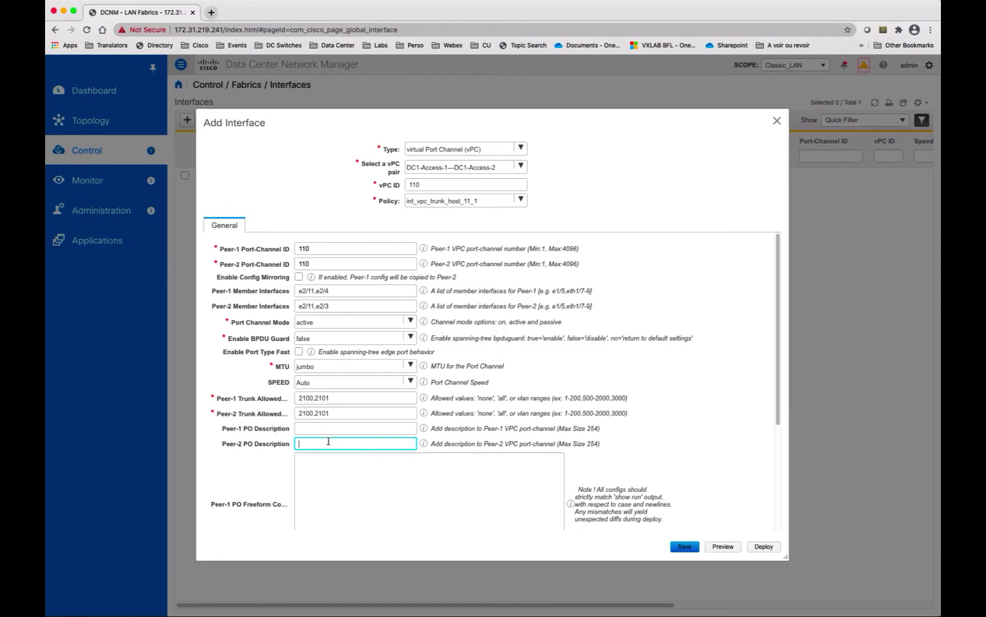
{"action": "left_click", "coordinate": [685, 547]}
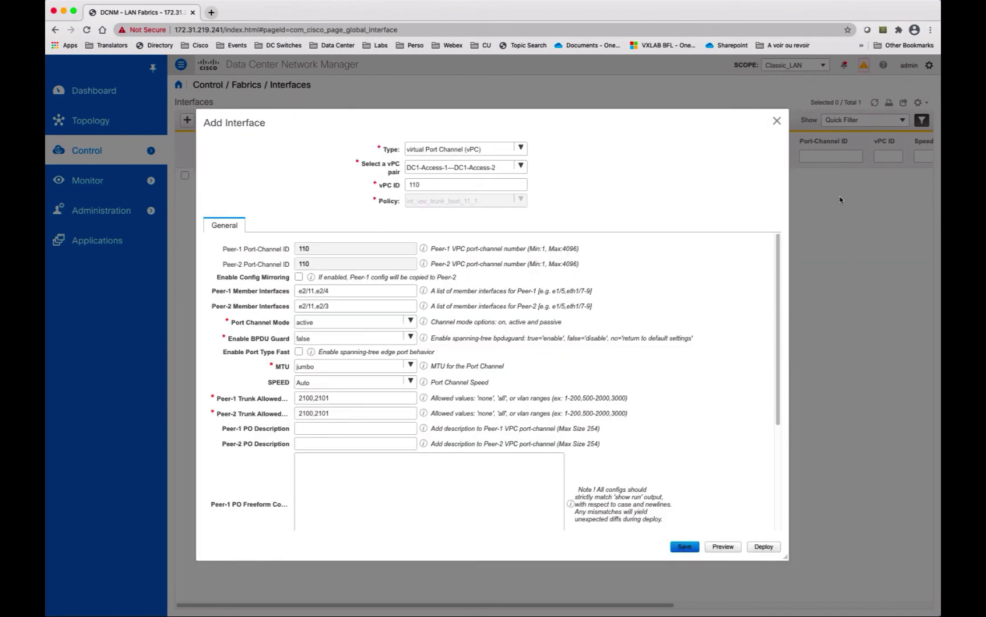
{"action": "left_click", "coordinate": [777, 120]}
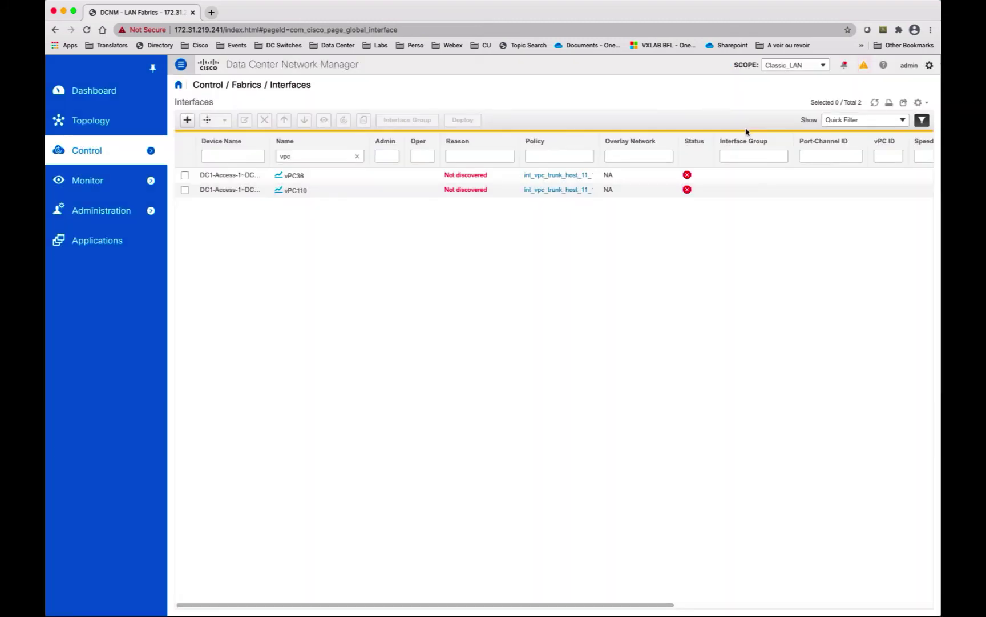
Step: Start a new vPC on the DC1-Aggr-1/DC1-Aggr-2 pair with vPC ID 110
{"action": "left_click", "coordinate": [187, 120]}
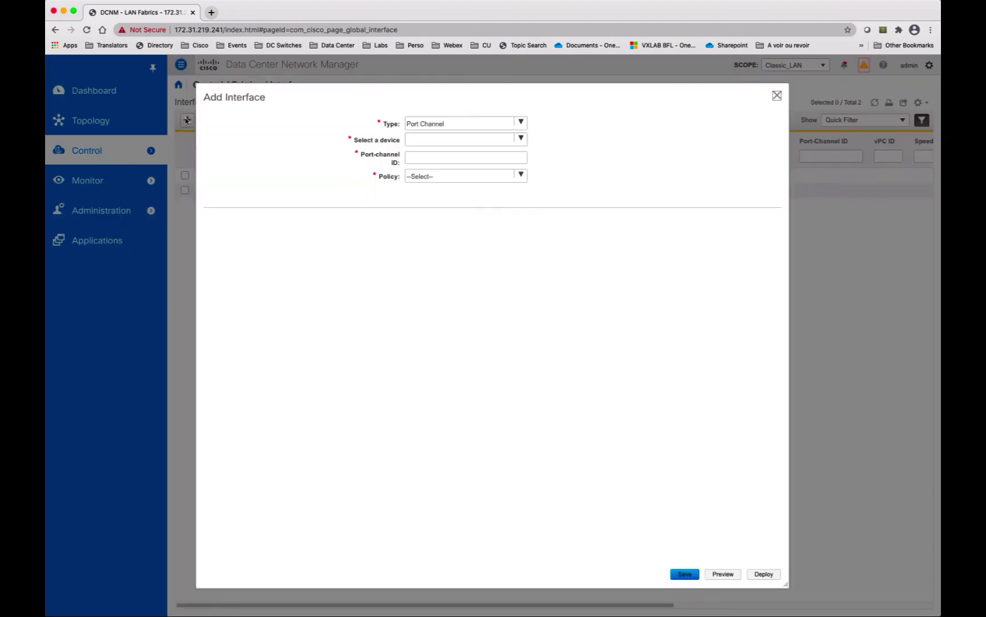
{"action": "left_click", "coordinate": [514, 125]}
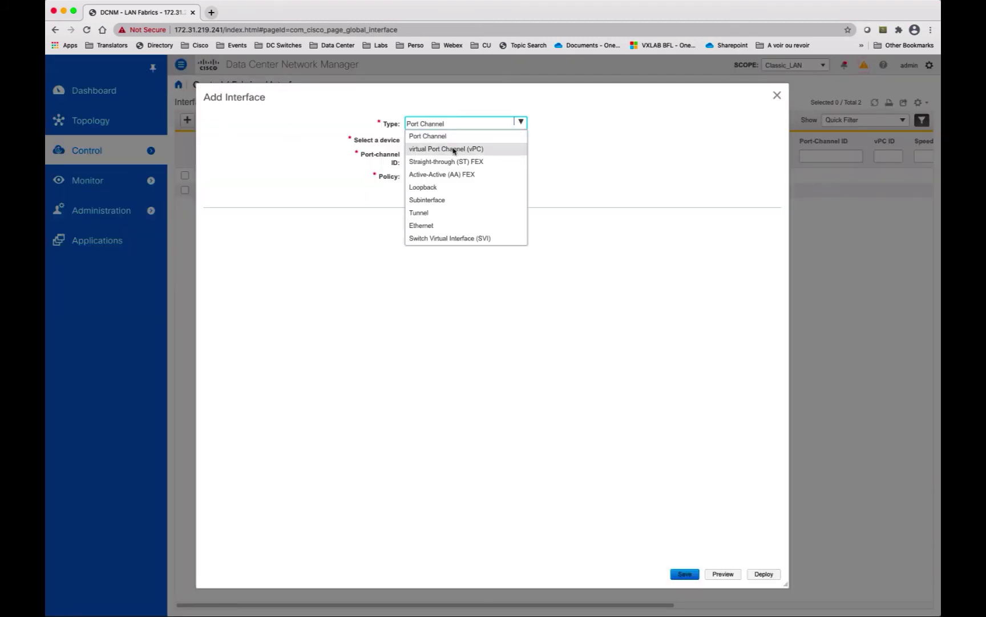
{"action": "left_click", "coordinate": [454, 150]}
{"action": "left_click", "coordinate": [523, 142]}
{"action": "left_click", "coordinate": [439, 165]}
{"action": "left_click", "coordinate": [439, 159]}
{"action": "type", "text": "1"}
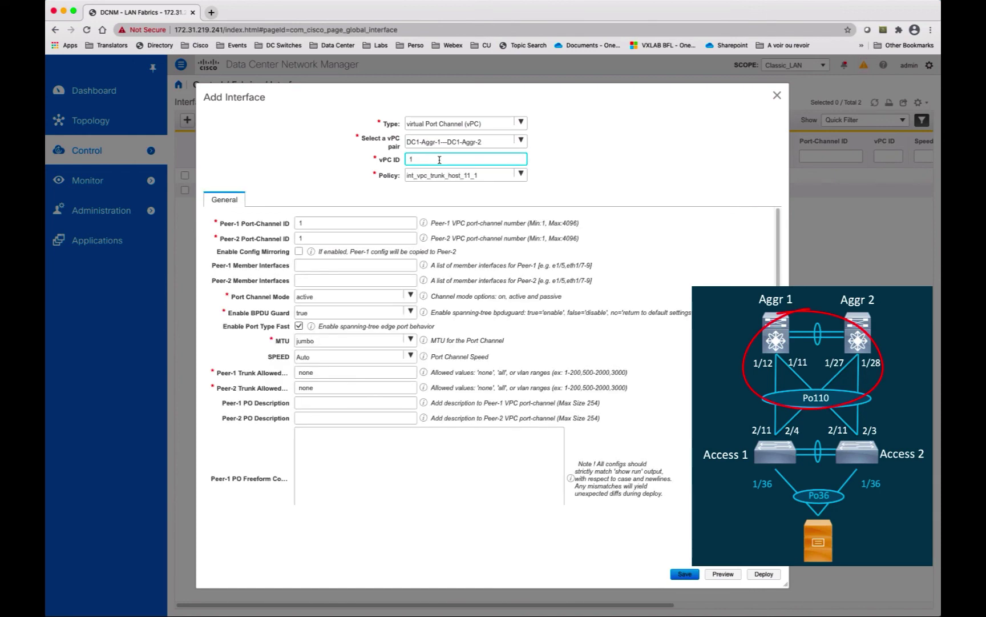
{"action": "type", "text": "10"}
Step: Set members e1/12,e1/11 and e1/27,e1/28, with BPDU Guard false
{"action": "left_click", "coordinate": [355, 264]}
{"action": "type", "text": "e1"}
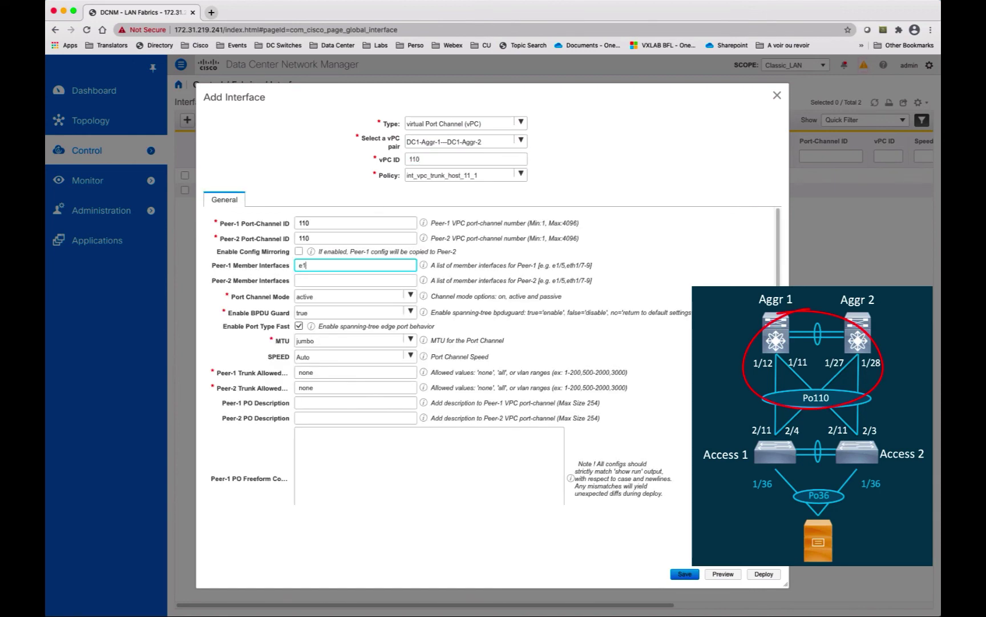
{"action": "type", "text": "/12,e1/11"}
{"action": "left_click", "coordinate": [353, 280]}
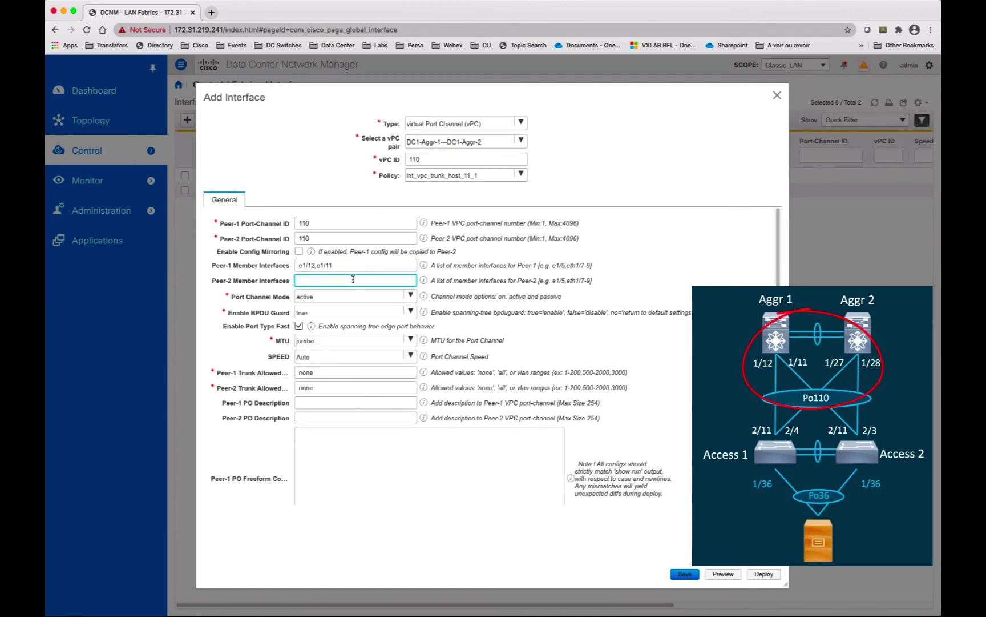
{"action": "type", "text": "e1/27,e1/28"}
{"action": "left_click", "coordinate": [412, 313]}
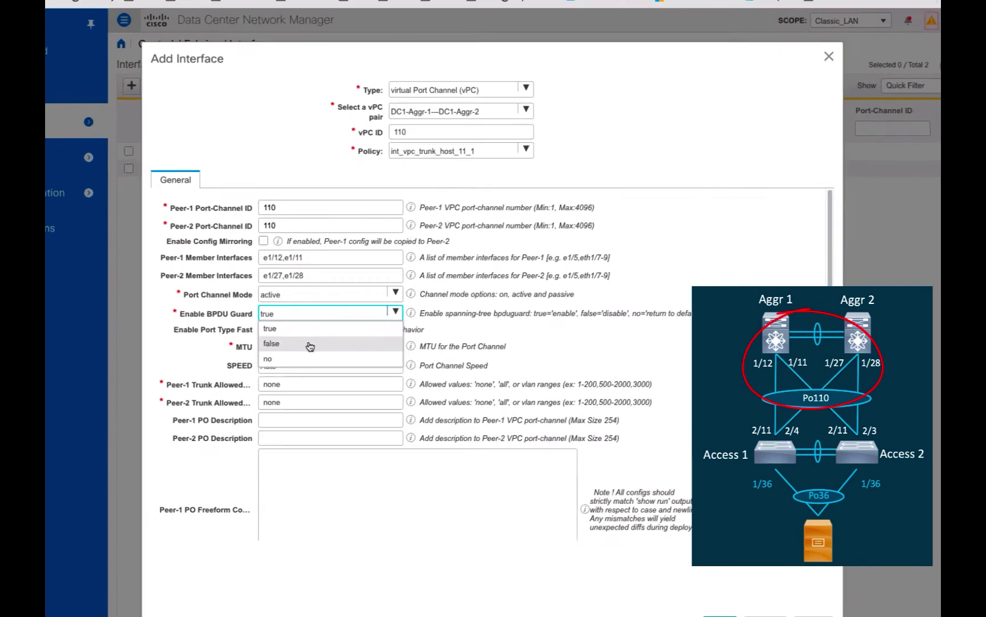
{"action": "left_click", "coordinate": [310, 346]}
Step: Allow VLANs 2100,2101 on both peers' trunks and save the aggregation vPC110
{"action": "double_click", "coordinate": [272, 384]}
{"action": "type", "text": "2100,2101"}
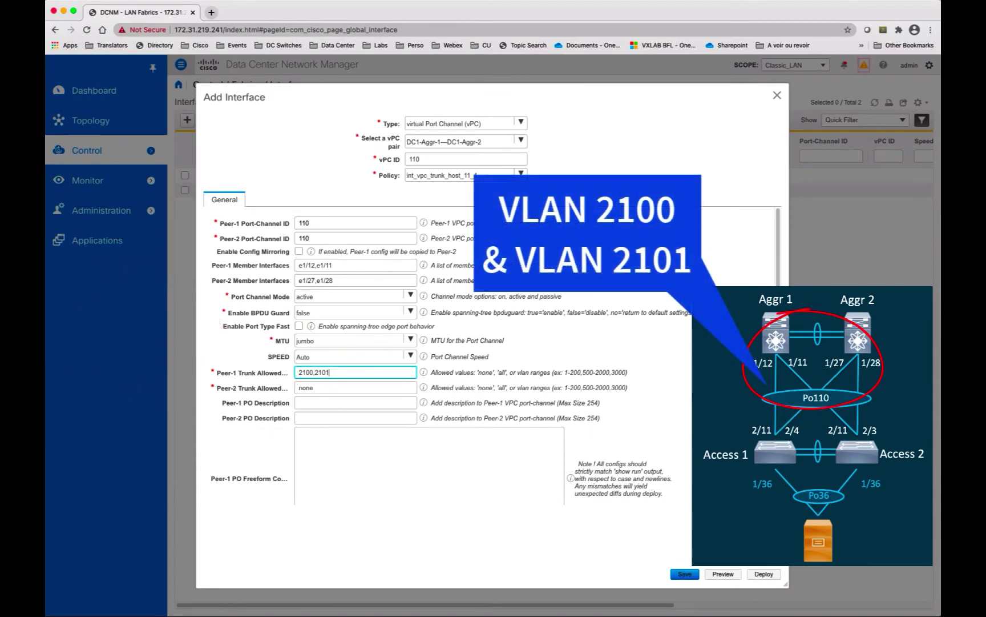
{"action": "key", "text": "Tab"}
{"action": "type", "text": "210"}
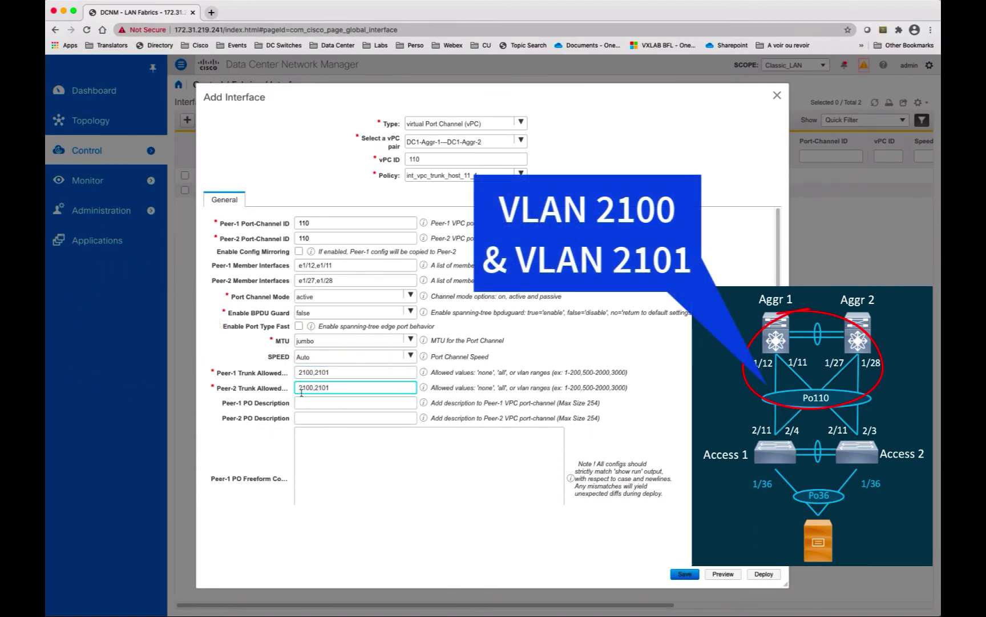
{"action": "type", "text": "0,2101"}
{"action": "left_click", "coordinate": [683, 573]}
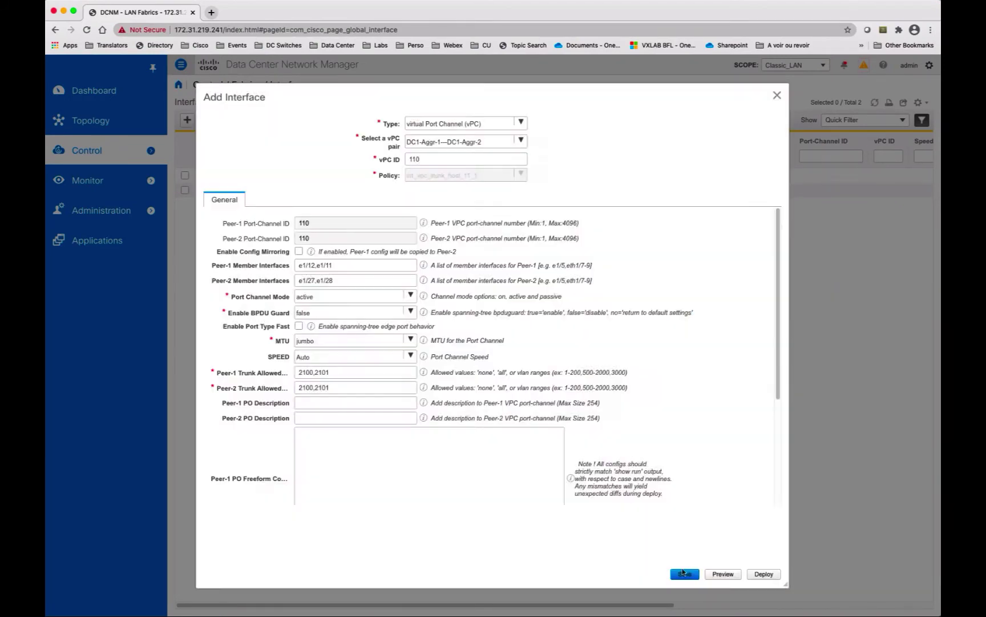
{"action": "left_click", "coordinate": [777, 95]}
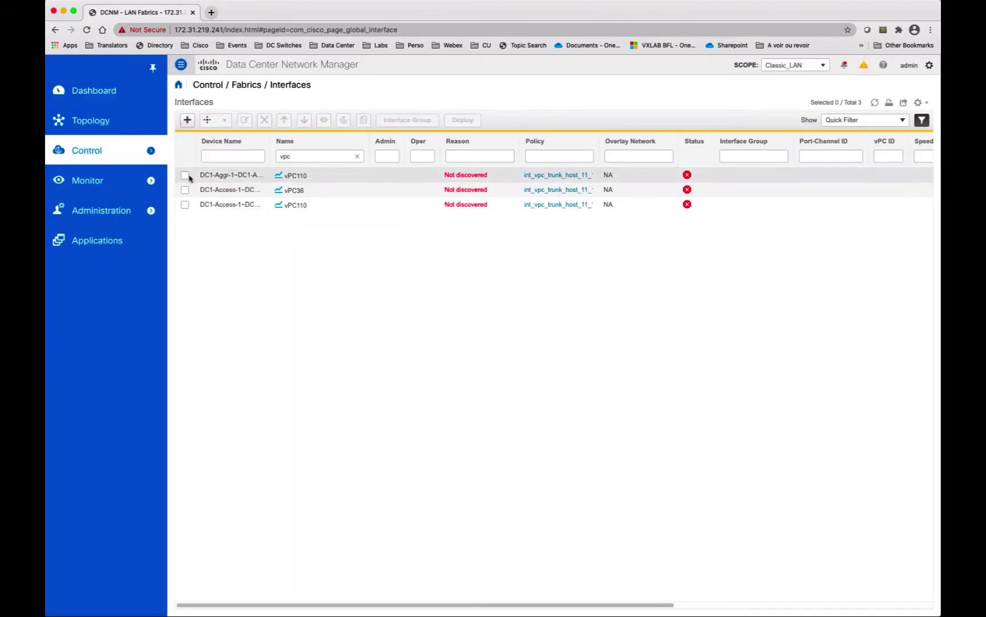
Step: Deploy the configuration of vPC36 and both vPC110 interfaces
{"action": "left_click", "coordinate": [185, 175]}
{"action": "left_click", "coordinate": [185, 190]}
{"action": "left_click", "coordinate": [185, 204]}
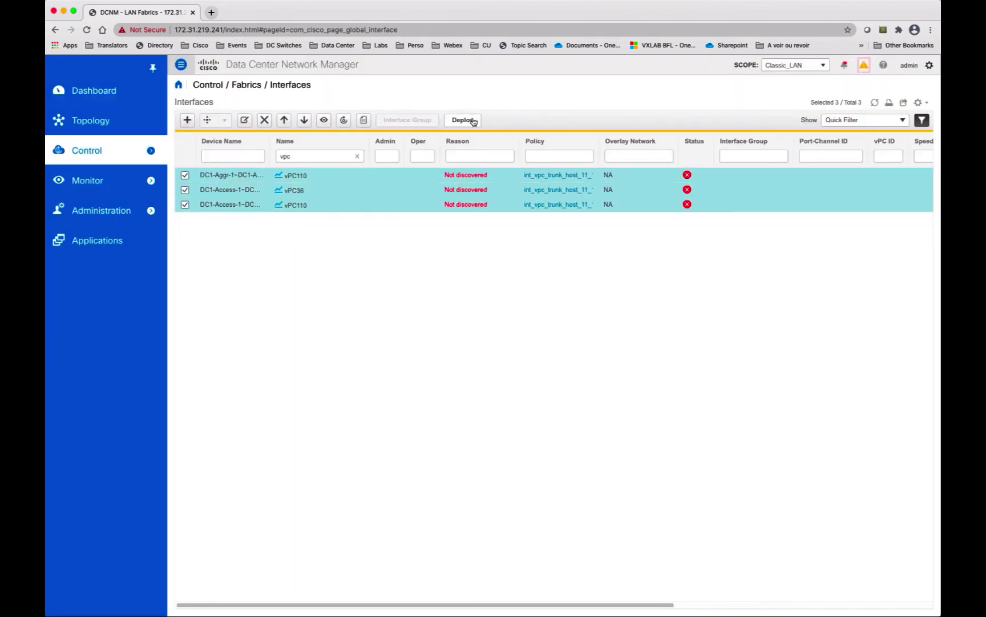
{"action": "left_click", "coordinate": [464, 120]}
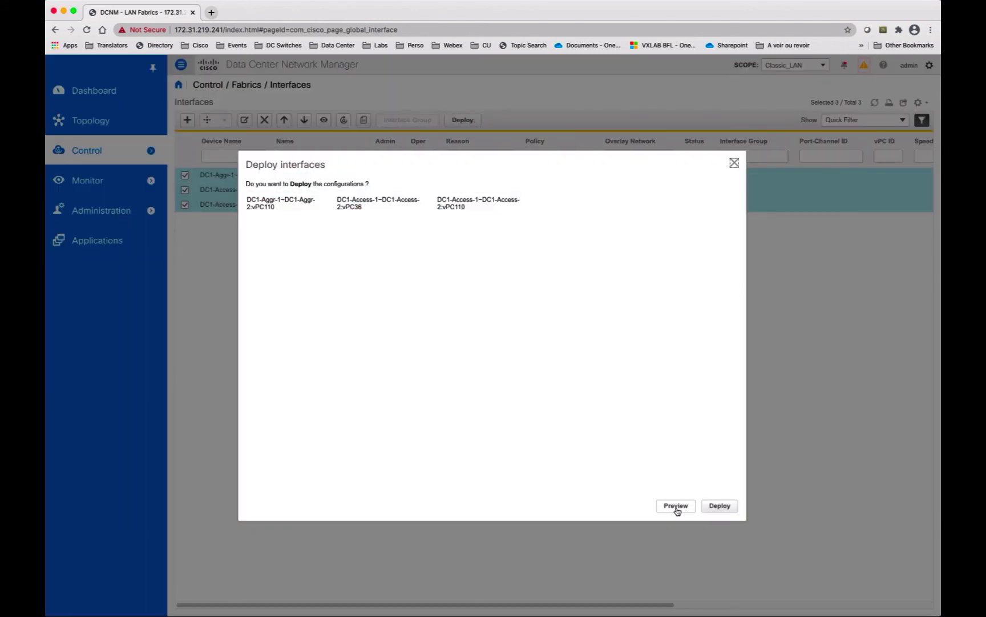
{"action": "left_click", "coordinate": [720, 505]}
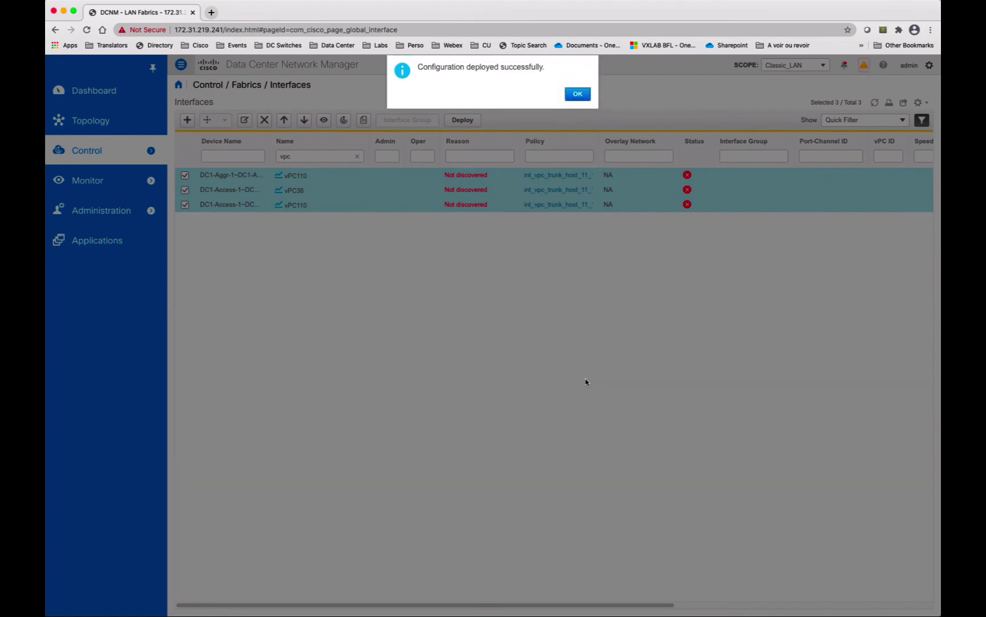
{"action": "left_click", "coordinate": [571, 95]}
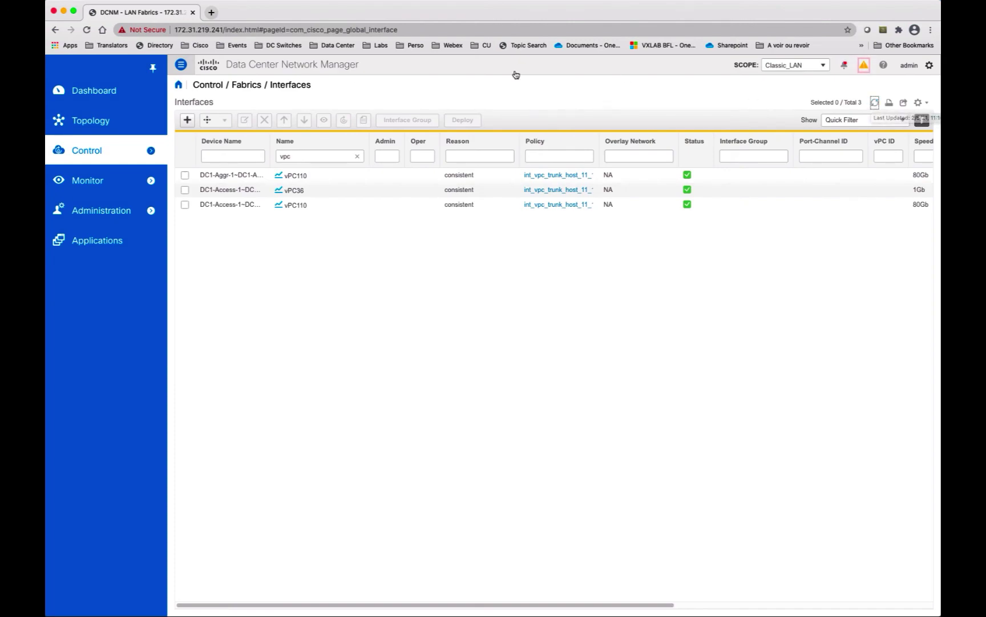
Step: Show the fabric topology with its scope set to Data Center
{"action": "mouse_move", "coordinate": [122, 150]}
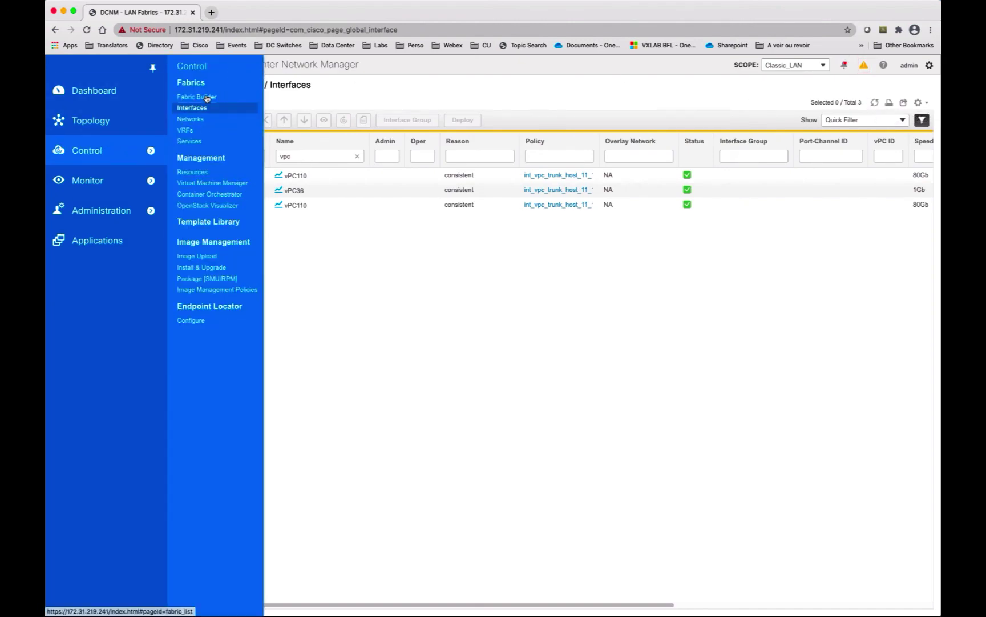
{"action": "left_click", "coordinate": [98, 121]}
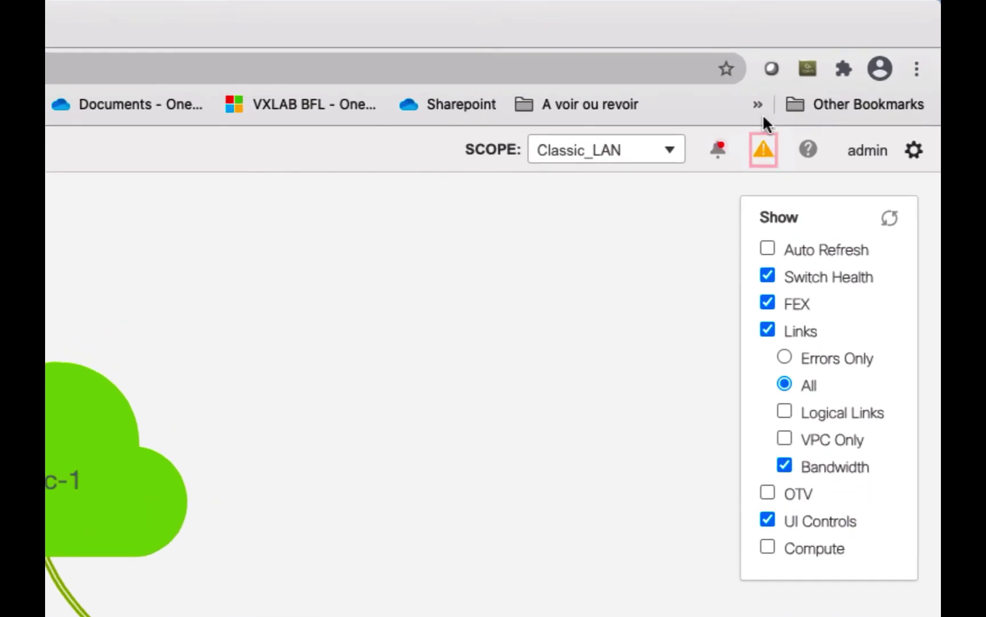
{"action": "left_click", "coordinate": [669, 151]}
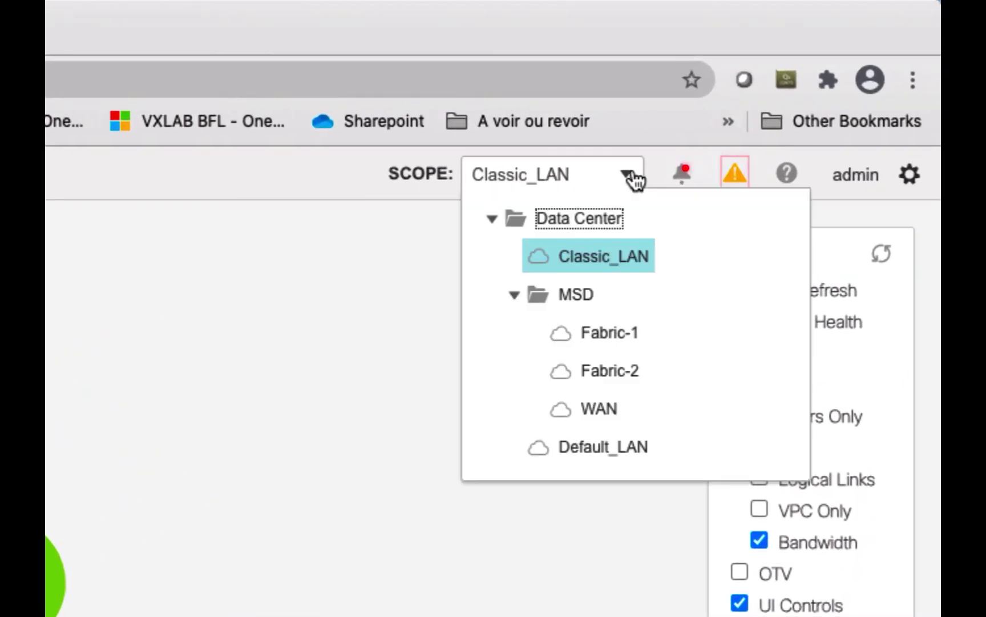
{"action": "left_click", "coordinate": [605, 221]}
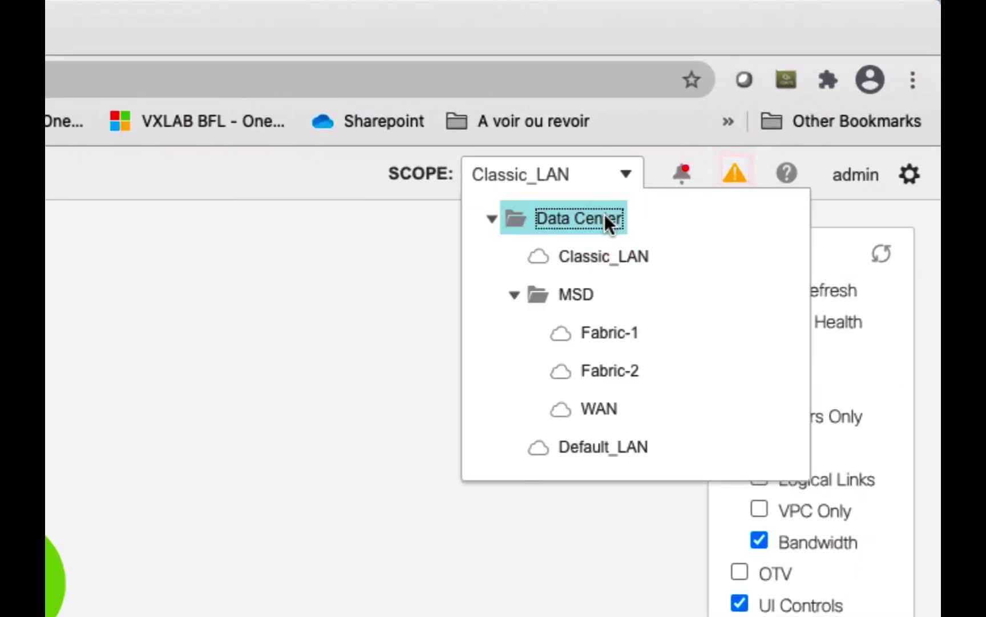